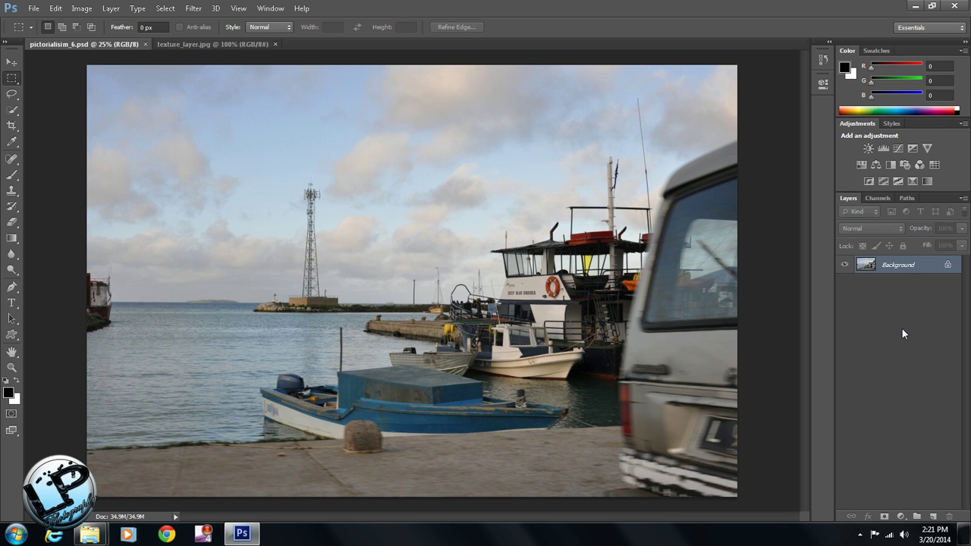
Convert the Background into a normal layer named main_layer.
{"action": "double_click", "coordinate": [908, 273]}
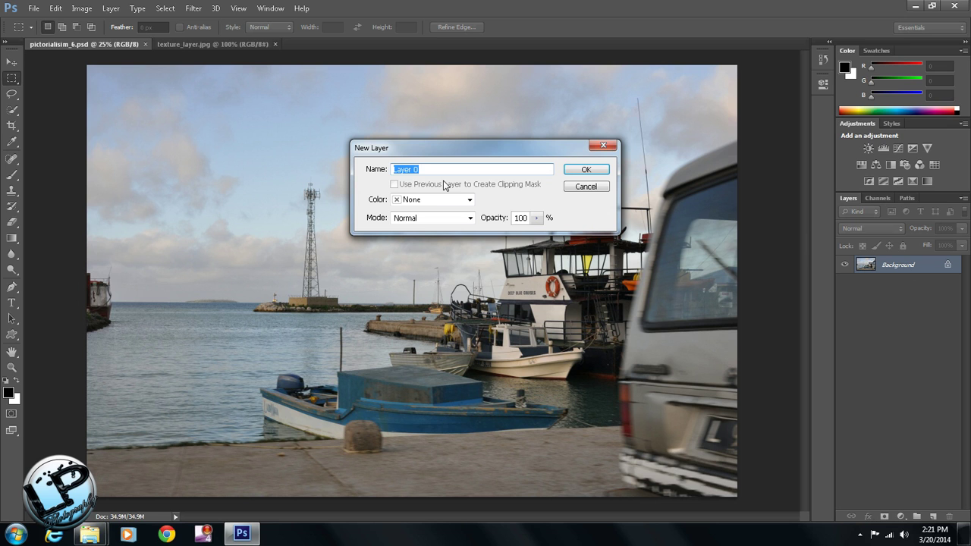
{"action": "type", "text": "main_l"}
{"action": "key", "text": "Return"}
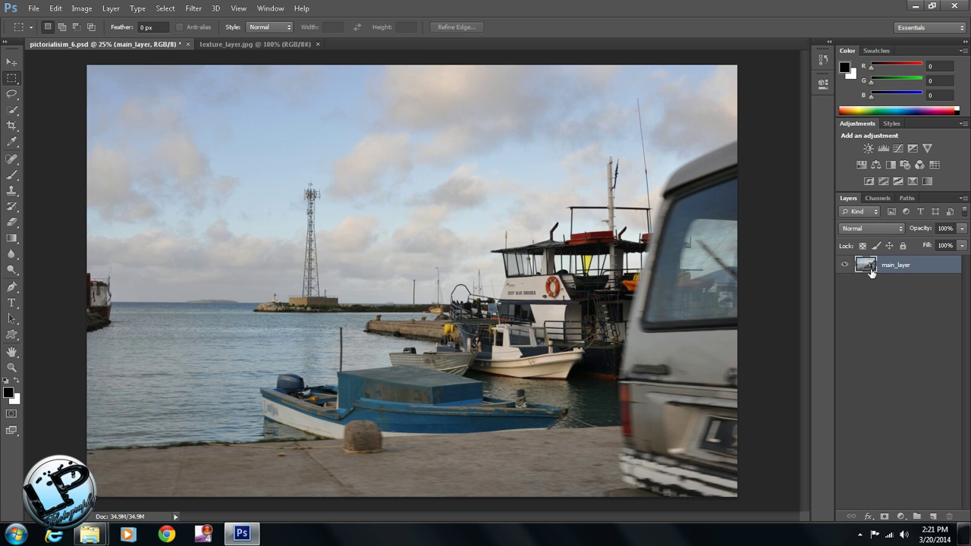
Duplicate main_layer and place main_layer above main_layer copy.
{"action": "left_click", "coordinate": [110, 8]}
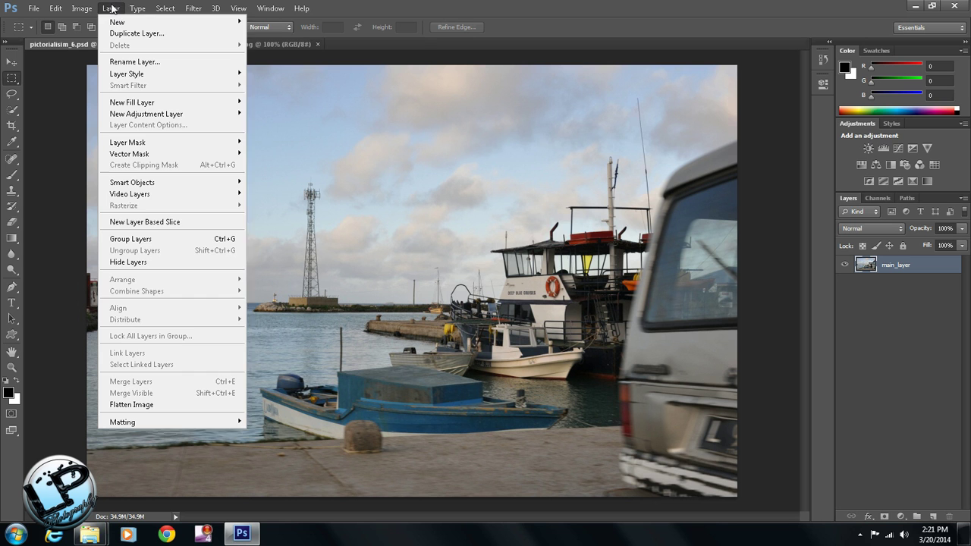
{"action": "left_click", "coordinate": [133, 33]}
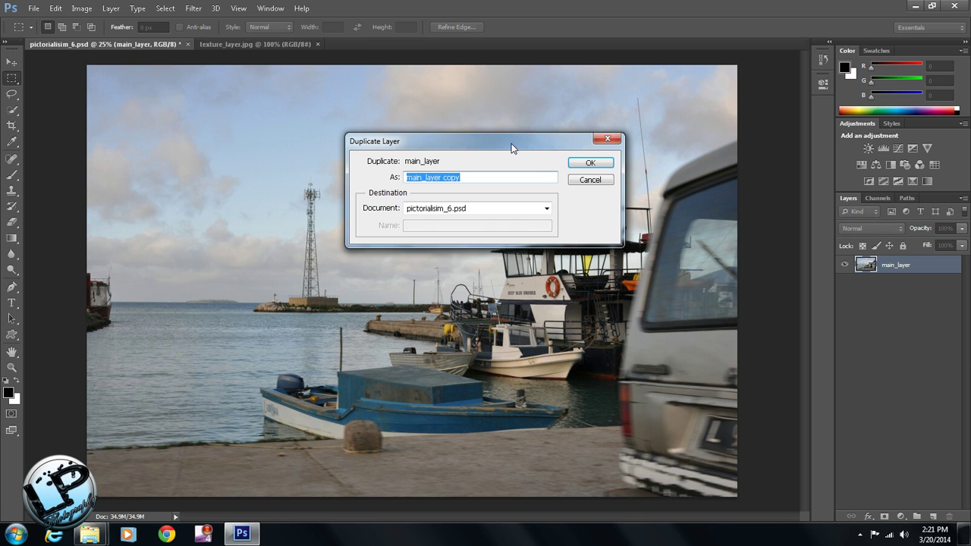
{"action": "left_click", "coordinate": [586, 163]}
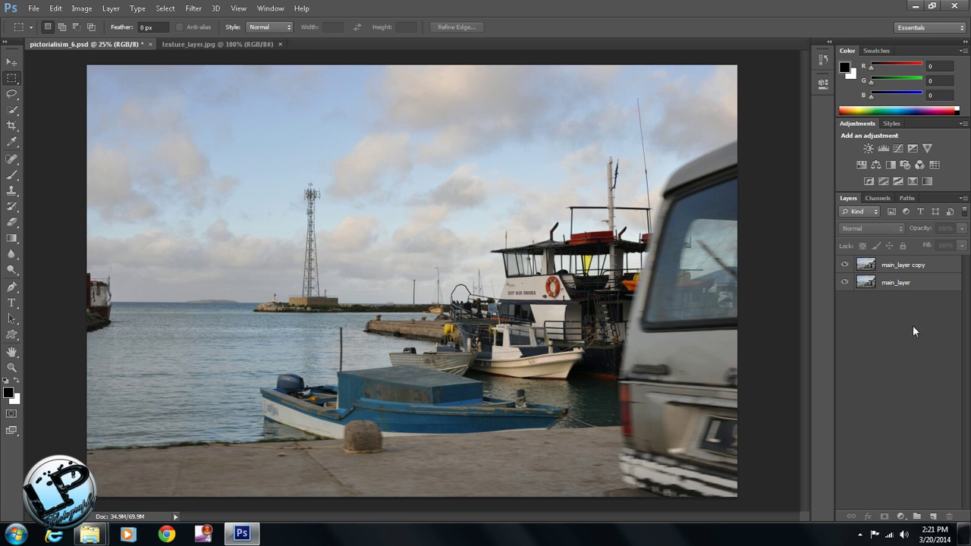
{"action": "left_click", "coordinate": [866, 292]}
{"action": "left_click", "coordinate": [867, 267]}
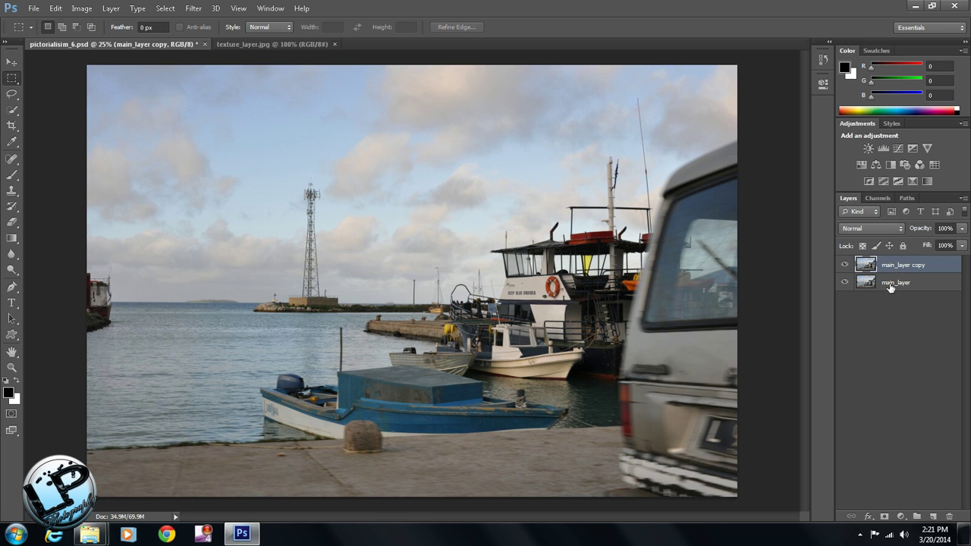
{"action": "left_click_drag", "start_coordinate": [884, 267], "coordinate": [885, 264]}
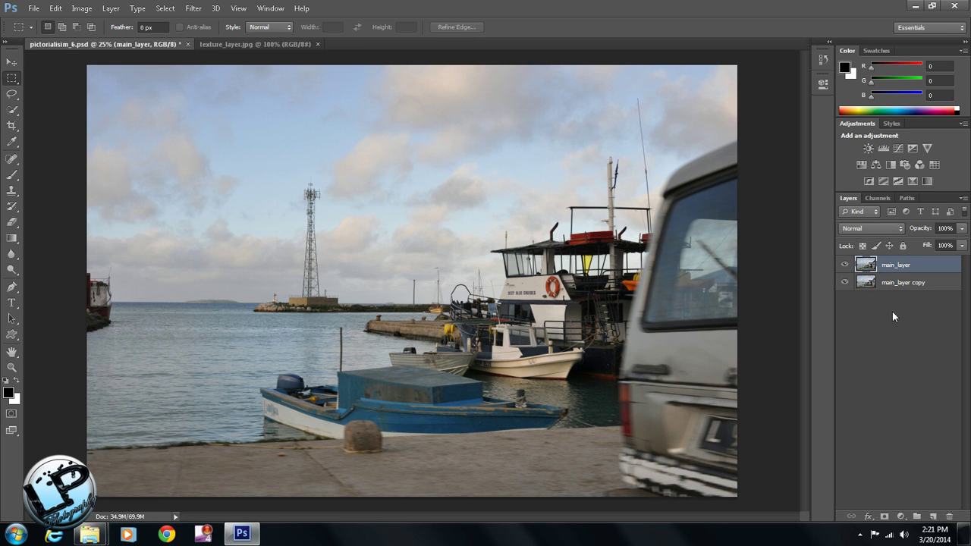
{"action": "left_click", "coordinate": [891, 345]}
Add a Black & White adjustment above main_layer with the Reds slider raised.
{"action": "left_click", "coordinate": [865, 268]}
{"action": "left_click", "coordinate": [890, 165]}
{"action": "left_click_drag", "start_coordinate": [716, 159], "coordinate": [725, 232]}
{"action": "left_click", "coordinate": [787, 77]}
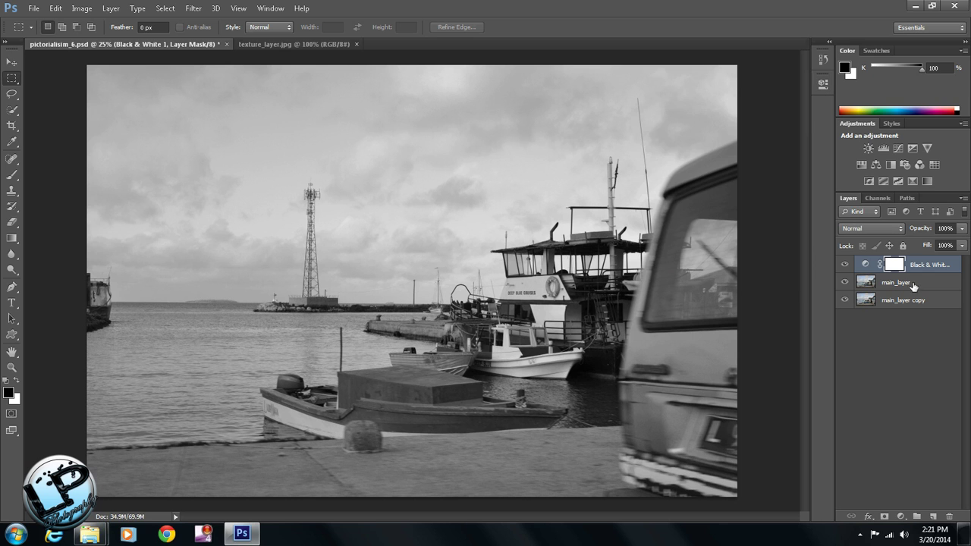
Add a Levels adjustment with input levels 19, 0.93 and 255.
{"action": "left_click", "coordinate": [883, 148]}
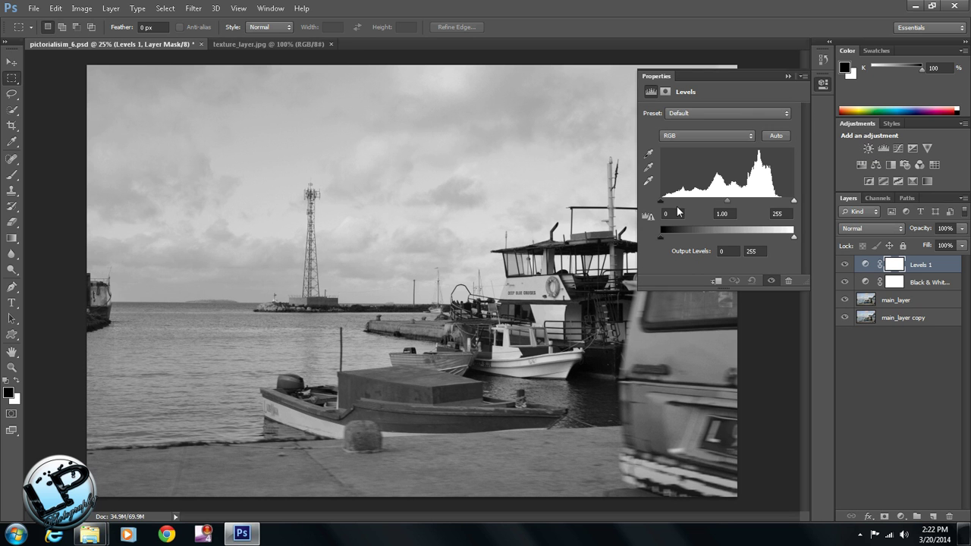
{"action": "left_click_drag", "start_coordinate": [661, 200], "coordinate": [671, 203]}
{"action": "left_click_drag", "start_coordinate": [735, 199], "coordinate": [741, 198]}
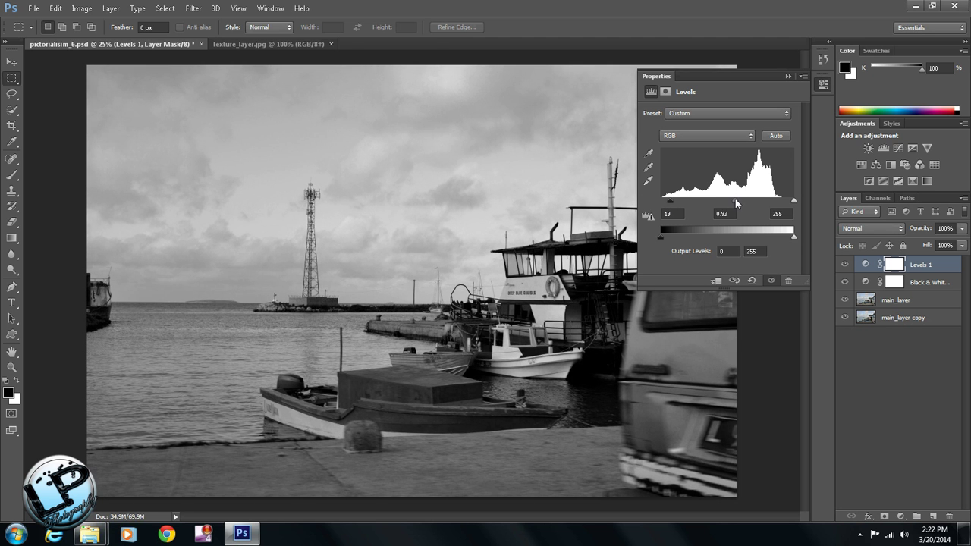
{"action": "left_click", "coordinate": [788, 76]}
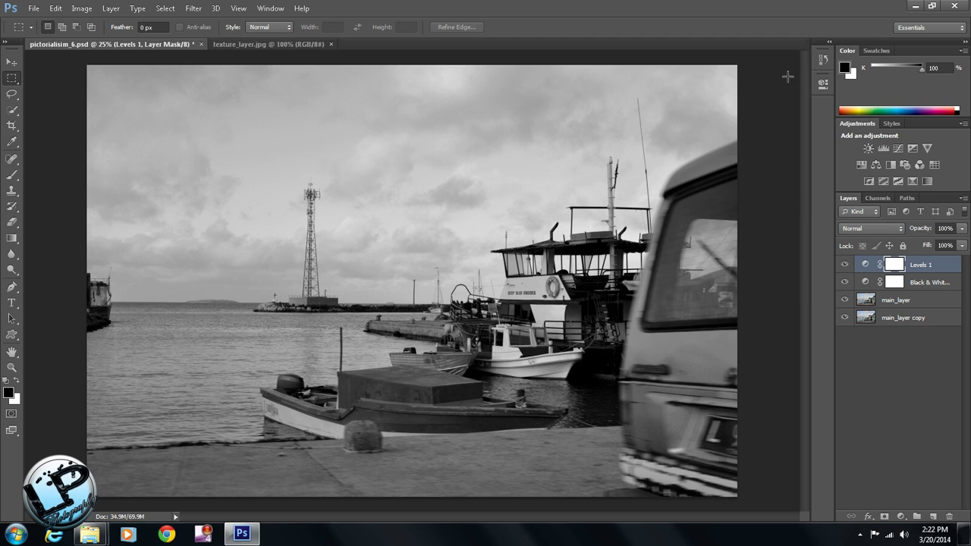
{"action": "left_click", "coordinate": [914, 382]}
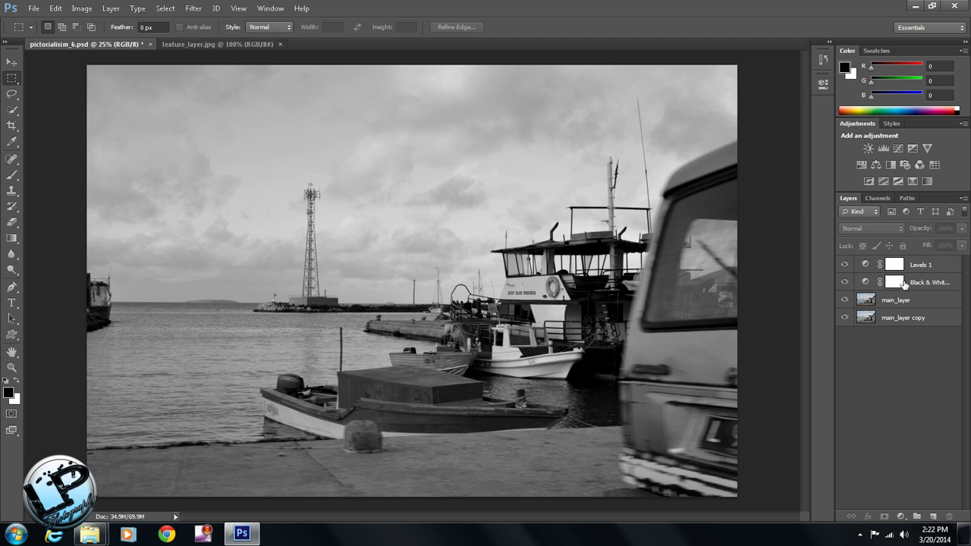
On main_layer, set up a 1985 px, 0% hardness Brush at 25% opacity.
{"action": "left_click", "coordinate": [894, 301]}
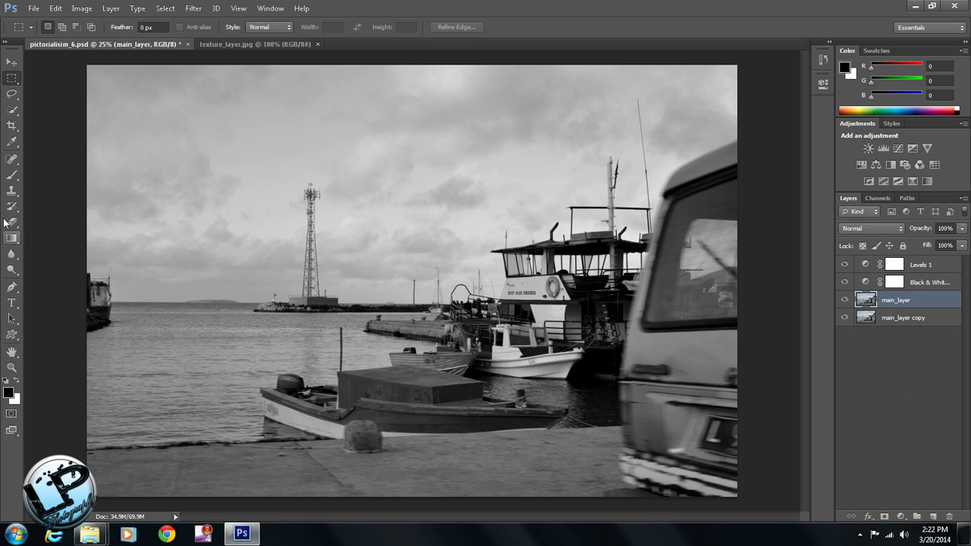
{"action": "left_click", "coordinate": [12, 180]}
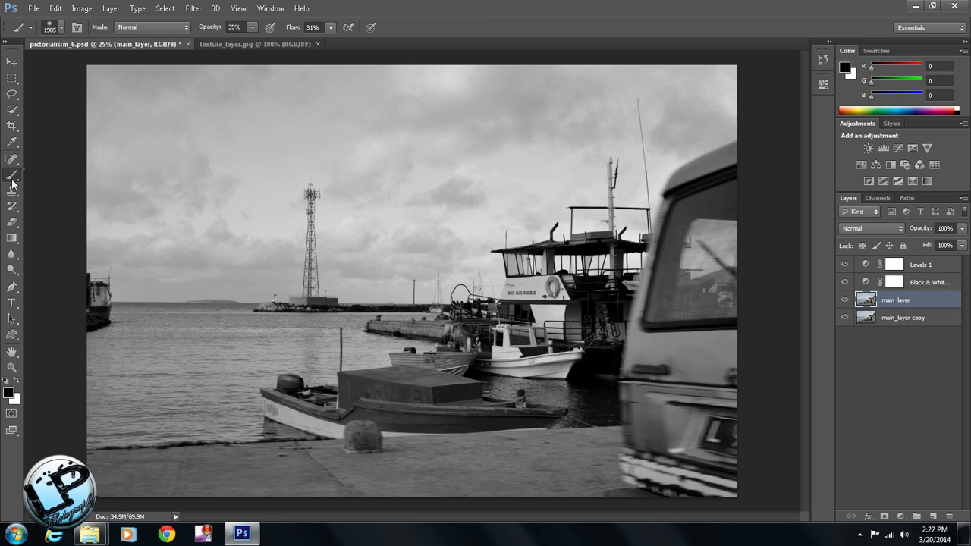
{"action": "right_click", "coordinate": [11, 182]}
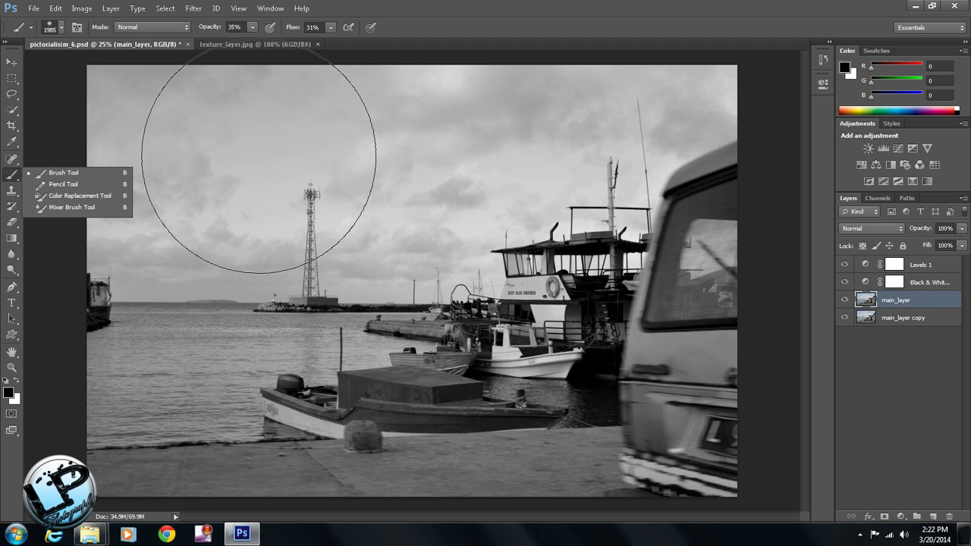
{"action": "right_click", "coordinate": [234, 173]}
{"action": "right_click", "coordinate": [251, 170]}
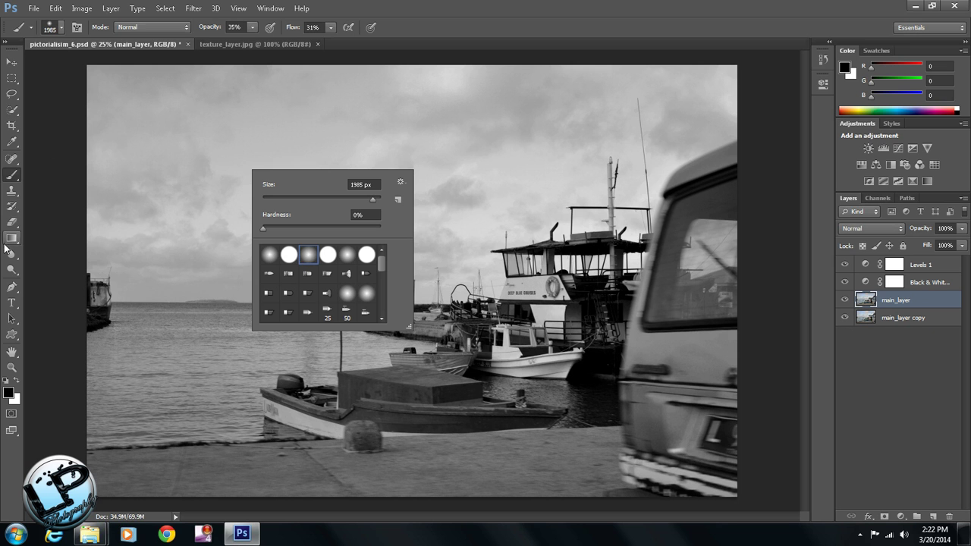
{"action": "left_click", "coordinate": [13, 179]}
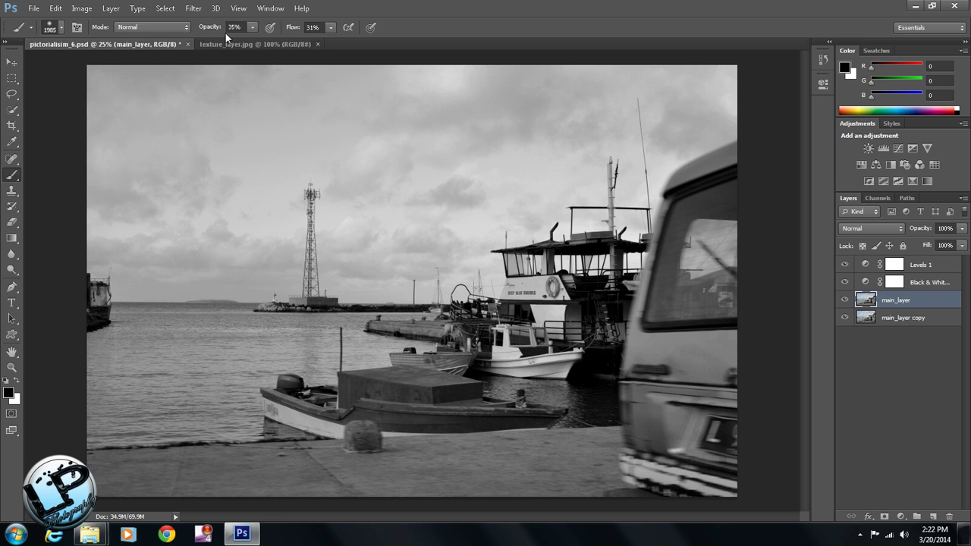
{"action": "left_click", "coordinate": [252, 28]}
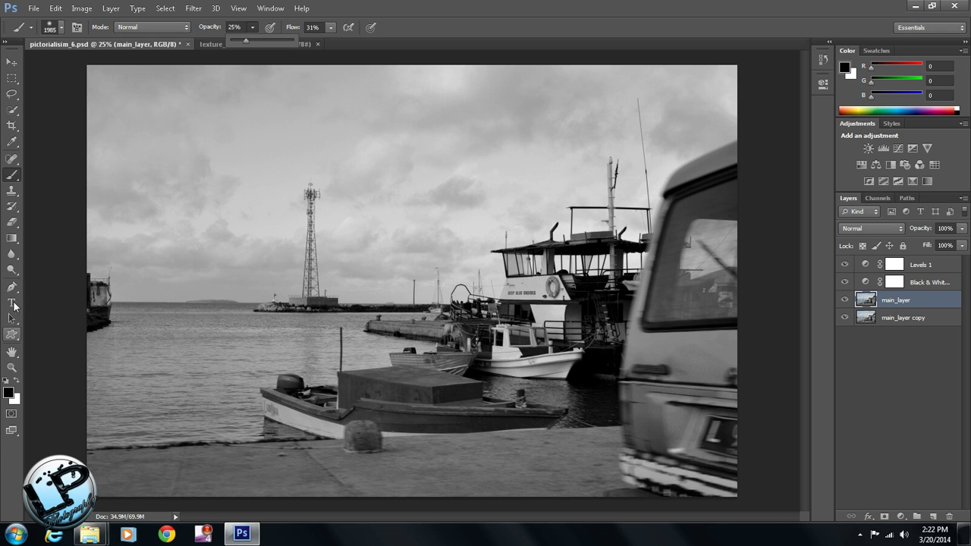
{"action": "left_click", "coordinate": [18, 176]}
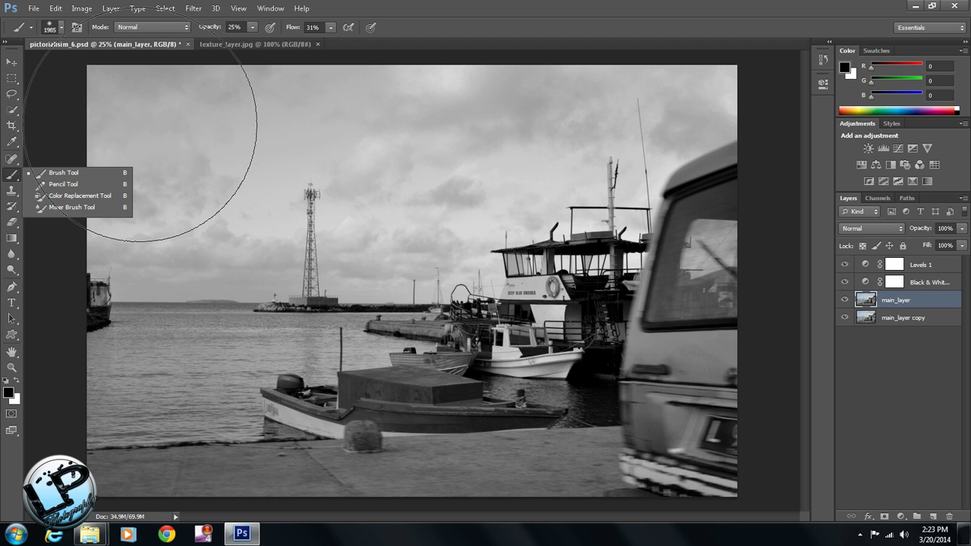
Paint soft black strokes over the sky and left edge, then white over the upper sky.
{"action": "left_click", "coordinate": [163, 128]}
{"action": "mouse_move", "coordinate": [210, 110]}
{"action": "left_mouse_down"}
{"action": "mouse_move", "coordinate": [428, 96]}
{"action": "mouse_move", "coordinate": [678, 97]}
{"action": "left_mouse_up"}
{"action": "mouse_move", "coordinate": [204, 190]}
{"action": "left_mouse_down"}
{"action": "mouse_move", "coordinate": [133, 190]}
{"action": "mouse_move", "coordinate": [142, 184]}
{"action": "mouse_move", "coordinate": [133, 255]}
{"action": "mouse_move", "coordinate": [151, 421]}
{"action": "mouse_move", "coordinate": [204, 445]}
{"action": "mouse_move", "coordinate": [279, 458]}
{"action": "mouse_move", "coordinate": [277, 444]}
{"action": "mouse_move", "coordinate": [556, 438]}
{"action": "mouse_move", "coordinate": [600, 451]}
{"action": "mouse_move", "coordinate": [681, 448]}
{"action": "mouse_move", "coordinate": [716, 434]}
{"action": "mouse_move", "coordinate": [704, 344]}
{"action": "mouse_move", "coordinate": [711, 259]}
{"action": "mouse_move", "coordinate": [709, 155]}
{"action": "left_mouse_up"}
{"action": "mouse_move", "coordinate": [196, 190]}
{"action": "left_mouse_down"}
{"action": "mouse_move", "coordinate": [318, 160]}
{"action": "mouse_move", "coordinate": [638, 129]}
{"action": "mouse_move", "coordinate": [262, 186]}
{"action": "mouse_move", "coordinate": [165, 254]}
{"action": "mouse_move", "coordinate": [185, 407]}
{"action": "mouse_move", "coordinate": [216, 419]}
{"action": "mouse_move", "coordinate": [614, 441]}
{"action": "mouse_move", "coordinate": [738, 436]}
{"action": "mouse_move", "coordinate": [689, 203]}
{"action": "mouse_move", "coordinate": [658, 434]}
{"action": "mouse_move", "coordinate": [632, 491]}
{"action": "mouse_move", "coordinate": [628, 463]}
{"action": "mouse_move", "coordinate": [378, 469]}
{"action": "mouse_move", "coordinate": [281, 412]}
{"action": "left_mouse_up"}
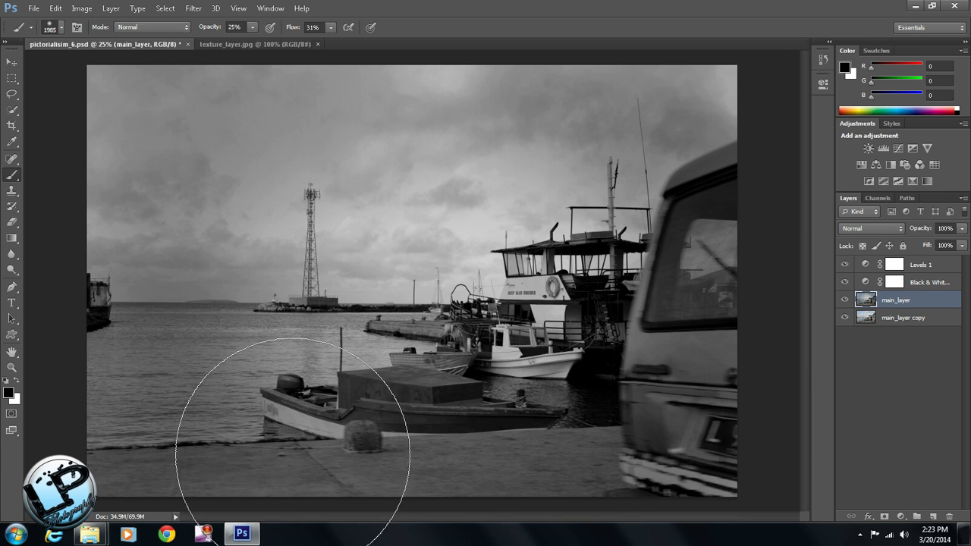
{"action": "left_click", "coordinate": [17, 384]}
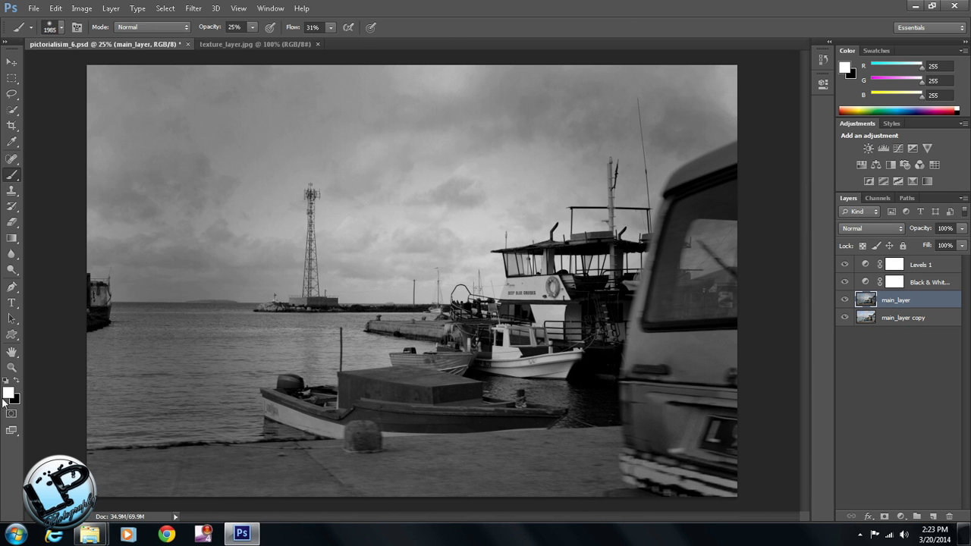
{"action": "mouse_move", "coordinate": [172, 144]}
{"action": "left_mouse_down"}
{"action": "mouse_move", "coordinate": [210, 174]}
{"action": "mouse_move", "coordinate": [465, 130]}
{"action": "mouse_move", "coordinate": [568, 87]}
{"action": "mouse_move", "coordinate": [481, 134]}
{"action": "mouse_move", "coordinate": [444, 120]}
{"action": "mouse_move", "coordinate": [303, 287]}
{"action": "mouse_move", "coordinate": [275, 357]}
{"action": "mouse_move", "coordinate": [748, 411]}
{"action": "mouse_move", "coordinate": [644, 379]}
{"action": "left_mouse_up"}
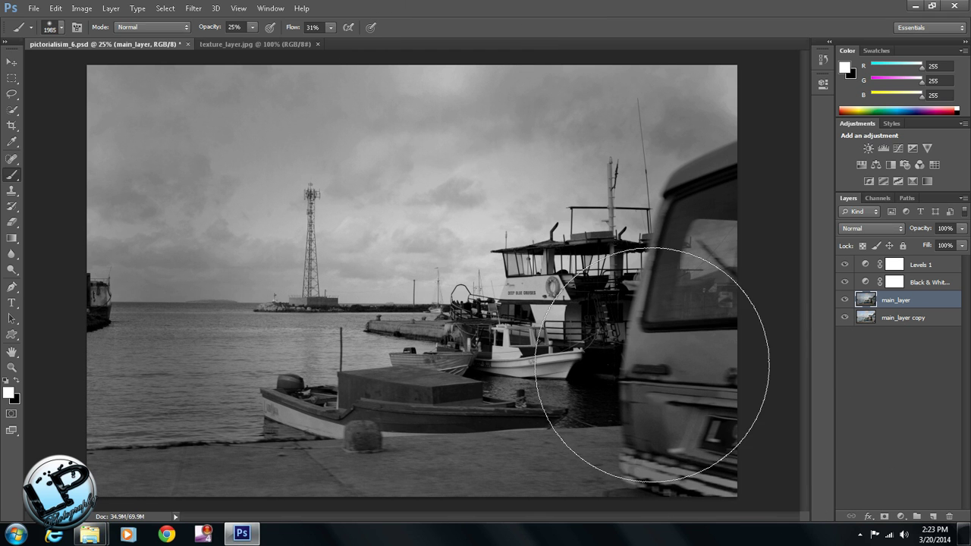
Rename the main_layer copy layer to blur.
{"action": "left_click", "coordinate": [947, 436]}
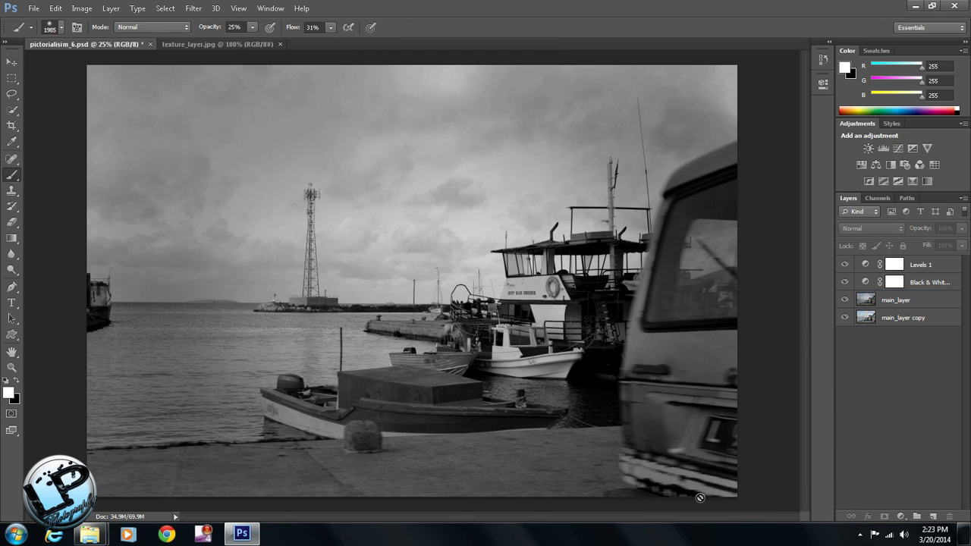
{"action": "left_click", "coordinate": [13, 61]}
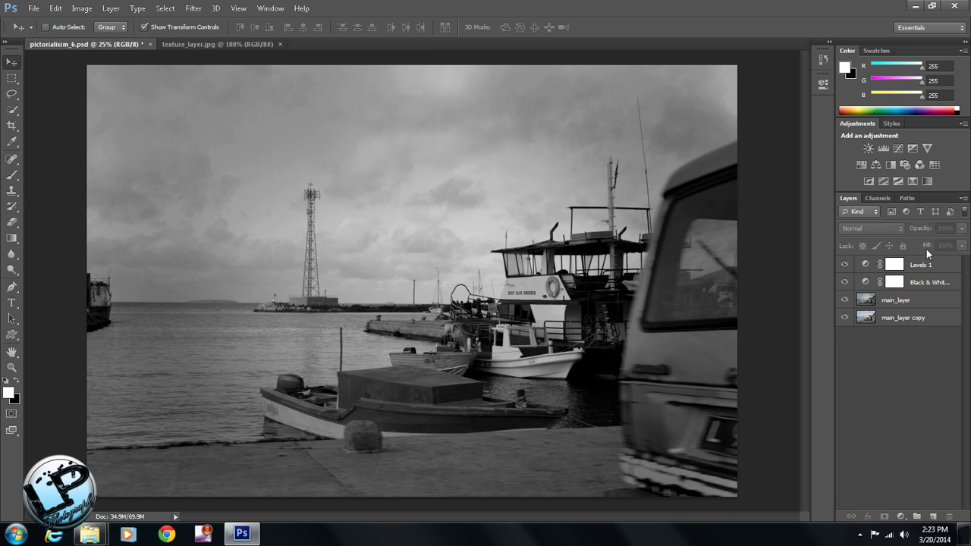
{"action": "left_click", "coordinate": [903, 318]}
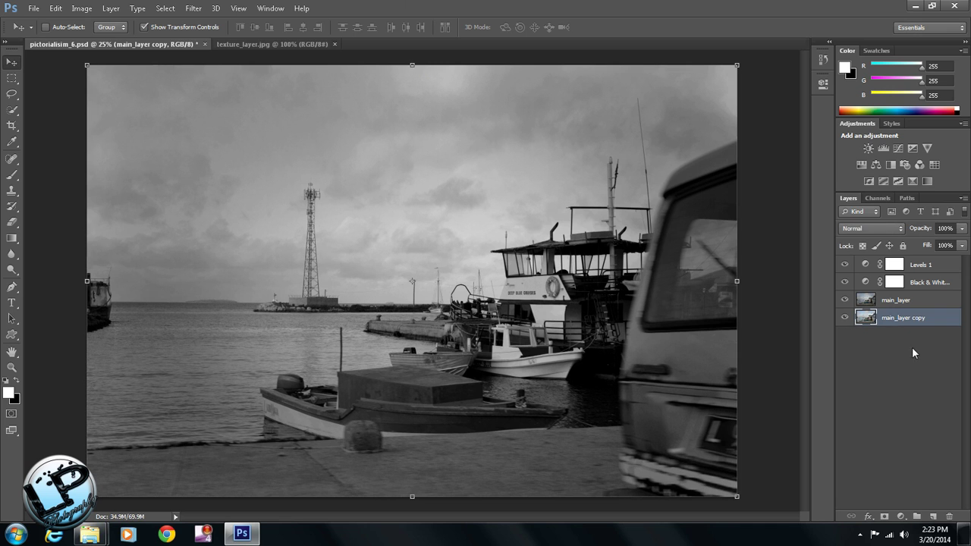
{"action": "left_click", "coordinate": [917, 357]}
{"action": "double_click", "coordinate": [908, 318]}
{"action": "type", "text": "blur"}
{"action": "left_click", "coordinate": [917, 387]}
{"action": "left_click", "coordinate": [871, 322]}
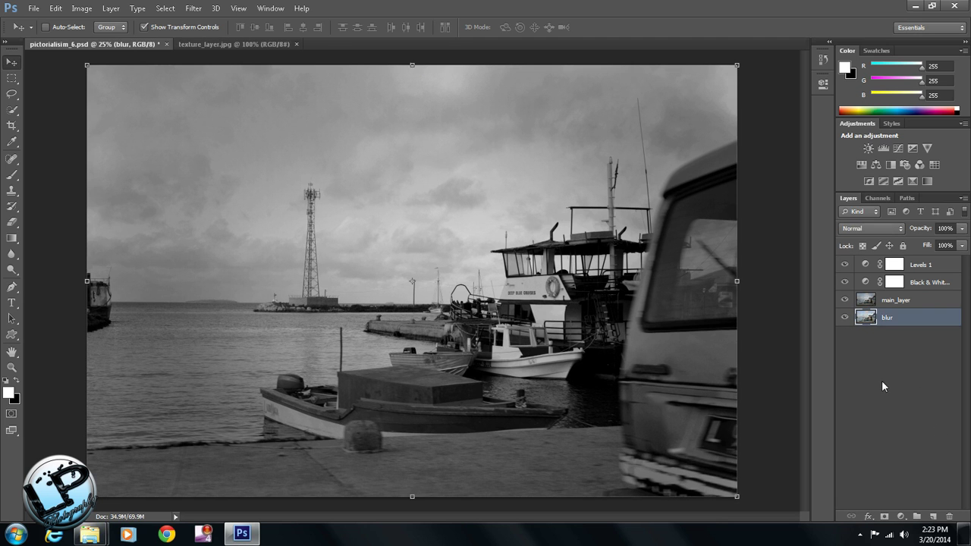
Apply a Gaussian Blur with an 8-pixel radius to the blur layer.
{"action": "left_click", "coordinate": [187, 9]}
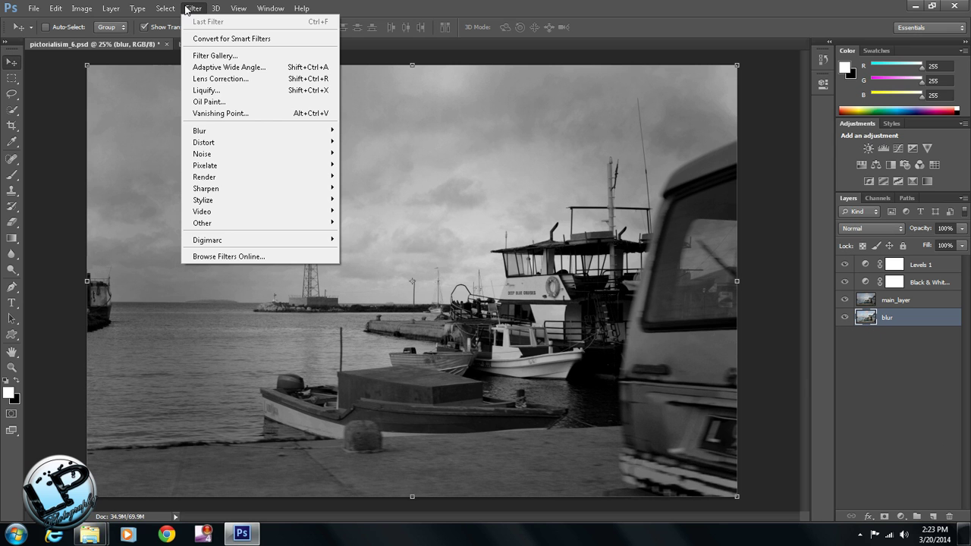
{"action": "left_click", "coordinate": [187, 9]}
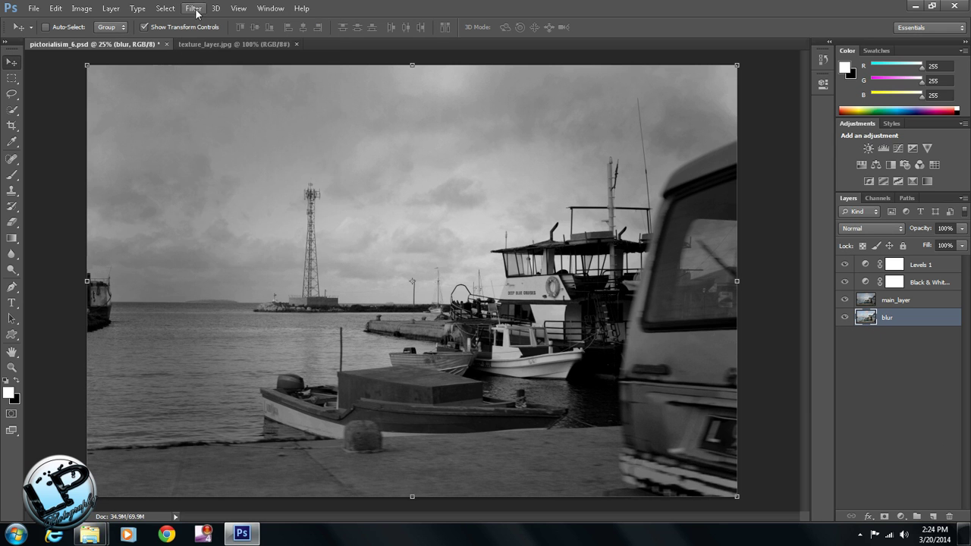
{"action": "left_click", "coordinate": [190, 11]}
{"action": "mouse_move", "coordinate": [228, 135]}
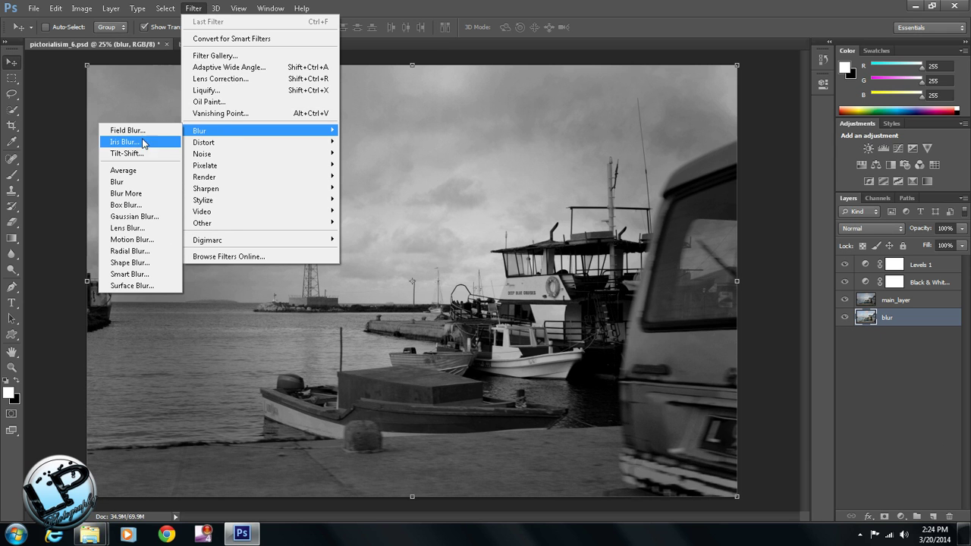
{"action": "left_click", "coordinate": [136, 217]}
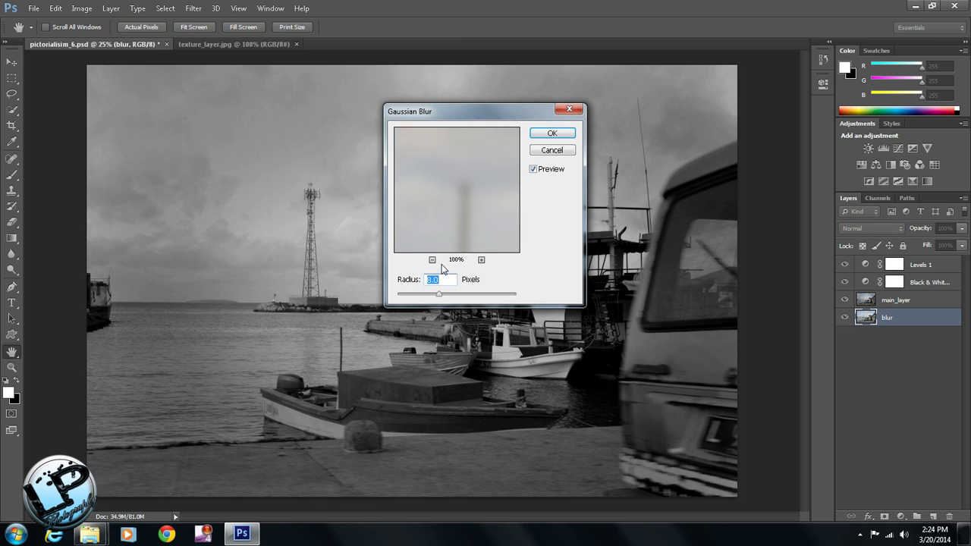
{"action": "left_click", "coordinate": [433, 259]}
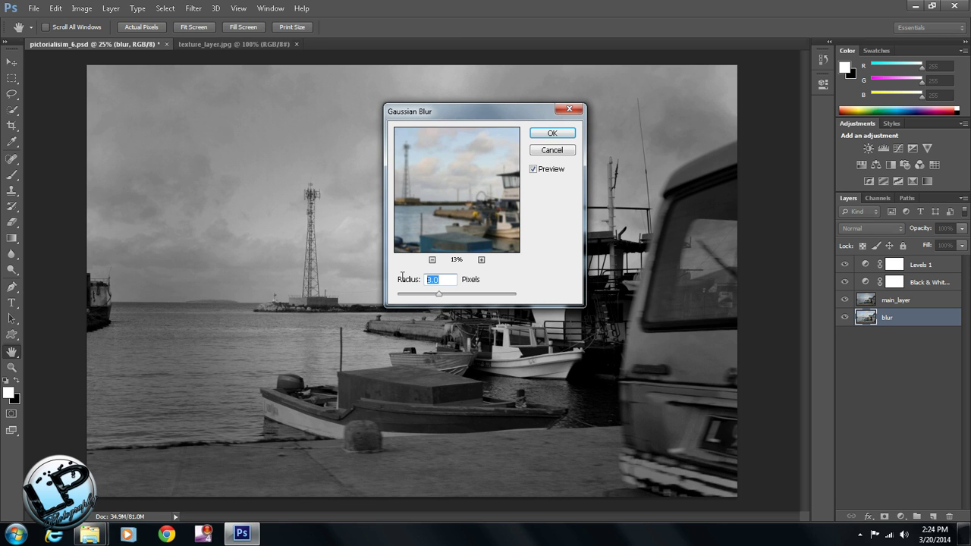
{"action": "type", "text": "7"}
{"action": "type", "text": "8"}
{"action": "left_click", "coordinate": [554, 133]}
Toggle main_layer's visibility to compare the sharp and blurred versions.
{"action": "left_click", "coordinate": [939, 402]}
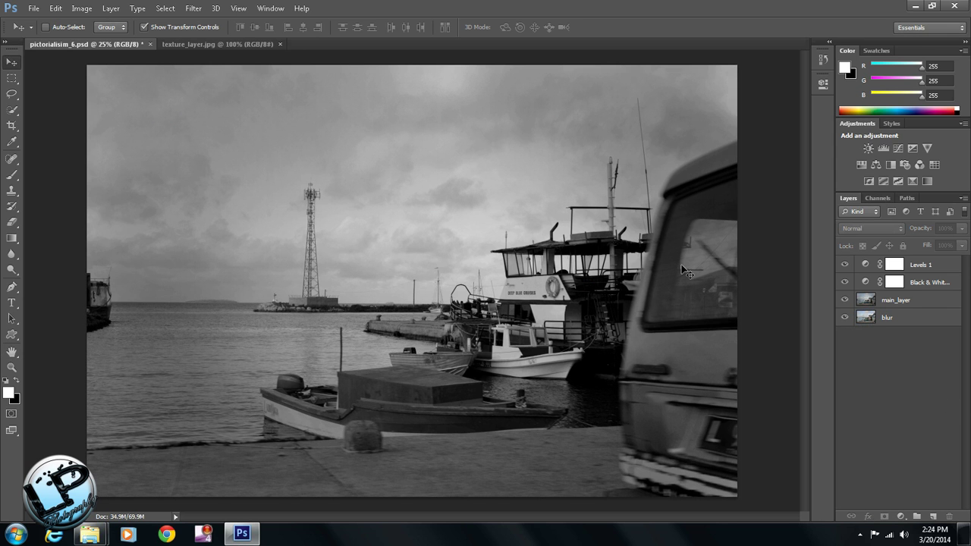
{"action": "left_click", "coordinate": [873, 325]}
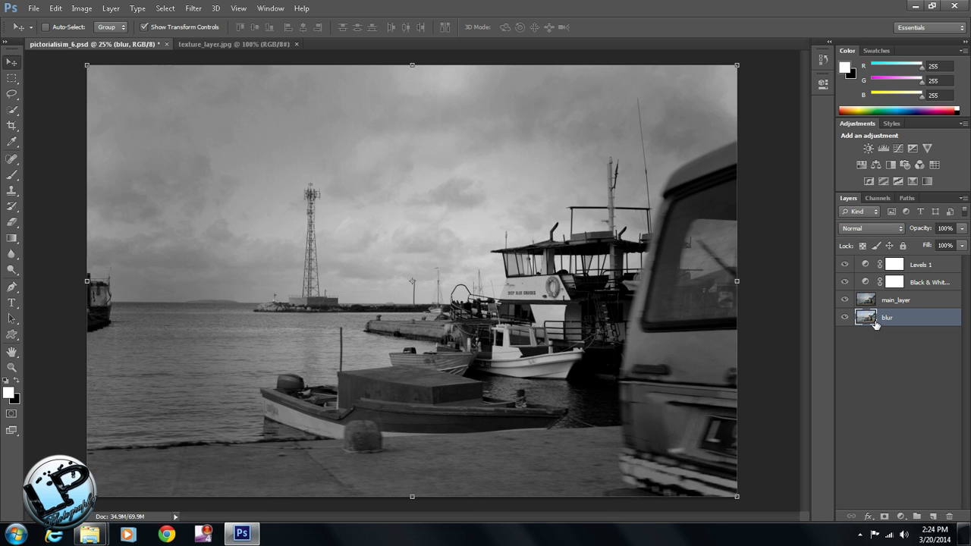
{"action": "left_click", "coordinate": [845, 301]}
{"action": "left_click", "coordinate": [846, 300]}
{"action": "left_click", "coordinate": [845, 300]}
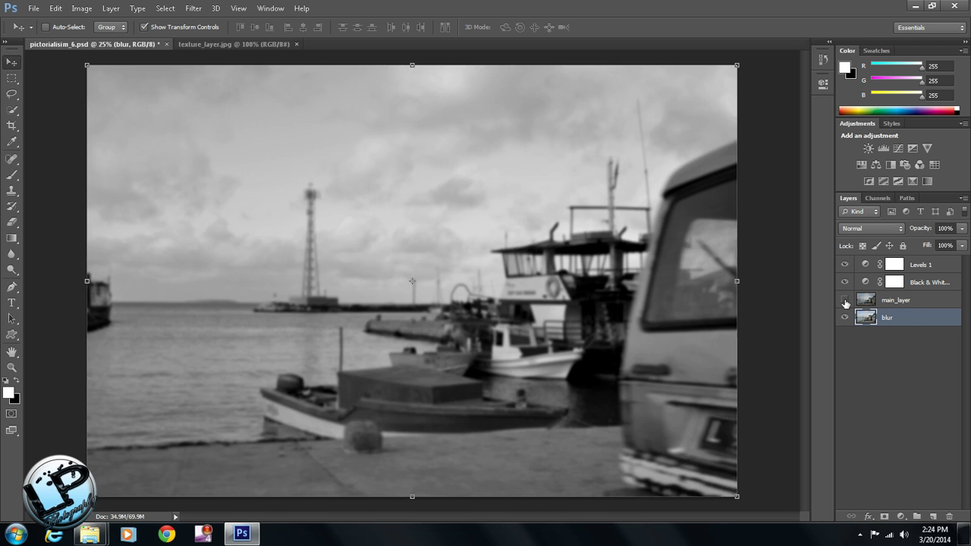
{"action": "left_click", "coordinate": [845, 301]}
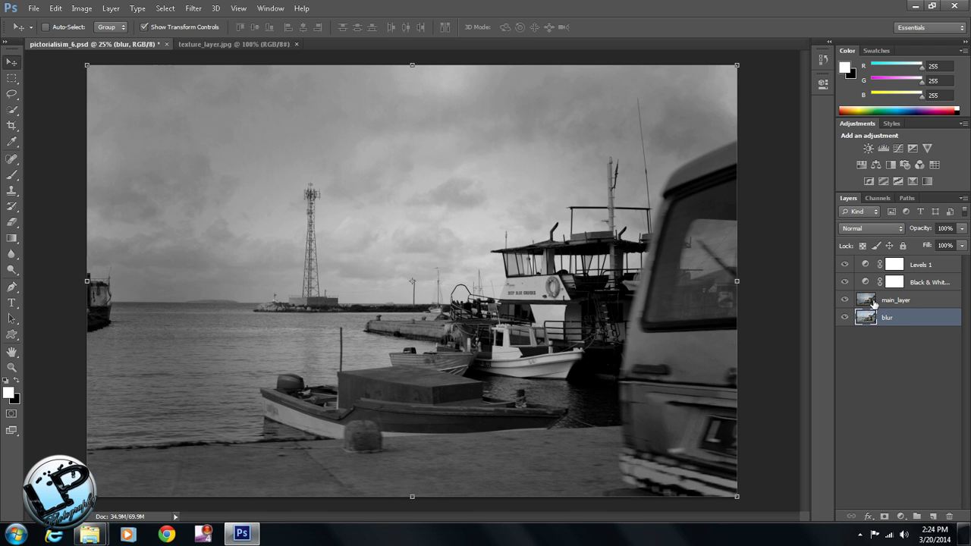
Mask main_layer and paint black across the sky to reveal the blur, then show texture_layer.jpg.
{"action": "left_click", "coordinate": [874, 304]}
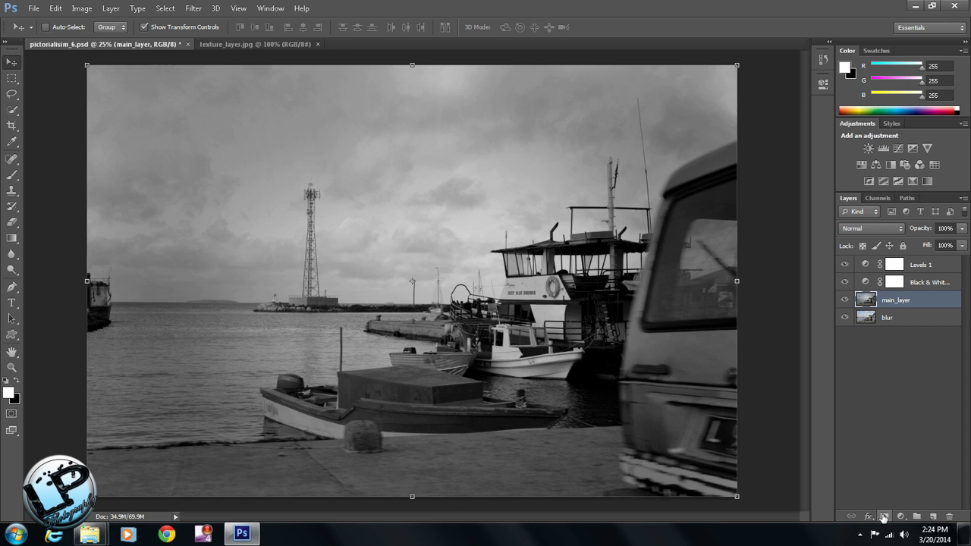
{"action": "left_click", "coordinate": [884, 517]}
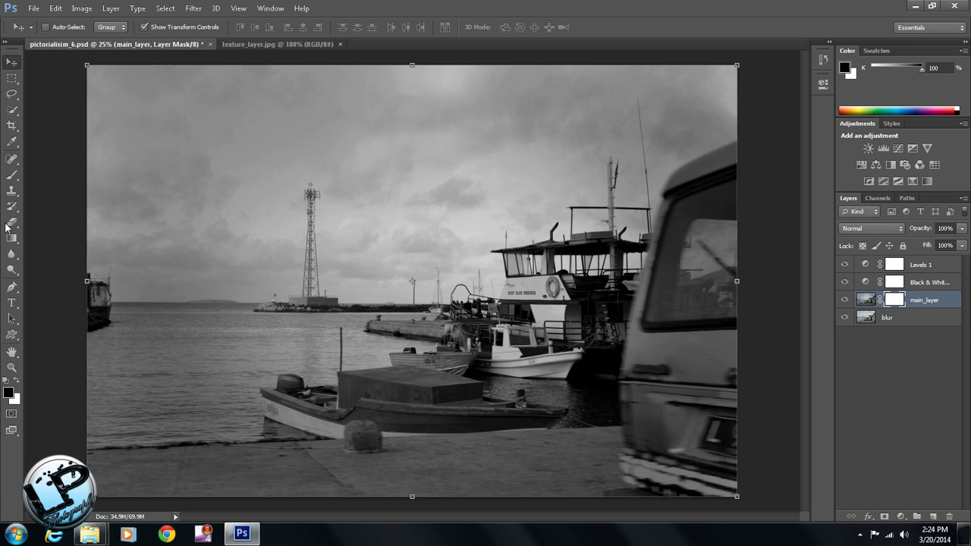
{"action": "left_click", "coordinate": [12, 174]}
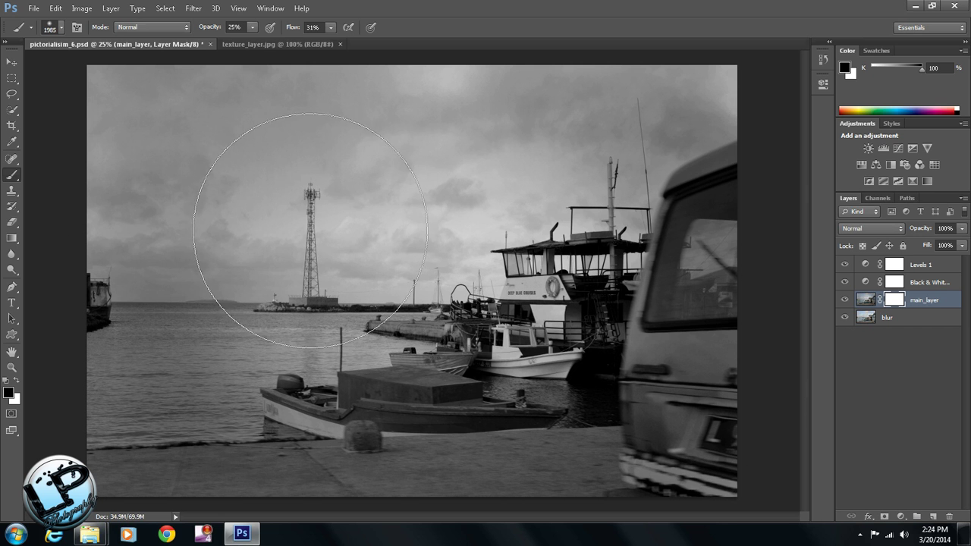
{"action": "mouse_move", "coordinate": [298, 246]}
{"action": "left_mouse_down"}
{"action": "mouse_move", "coordinate": [255, 247]}
{"action": "mouse_move", "coordinate": [319, 224]}
{"action": "mouse_move", "coordinate": [291, 239]}
{"action": "mouse_move", "coordinate": [394, 224]}
{"action": "mouse_move", "coordinate": [356, 254]}
{"action": "mouse_move", "coordinate": [437, 265]}
{"action": "mouse_move", "coordinate": [413, 288]}
{"action": "mouse_move", "coordinate": [473, 258]}
{"action": "mouse_move", "coordinate": [391, 337]}
{"action": "mouse_move", "coordinate": [475, 333]}
{"action": "mouse_move", "coordinate": [384, 353]}
{"action": "mouse_move", "coordinate": [567, 304]}
{"action": "mouse_move", "coordinate": [479, 345]}
{"action": "mouse_move", "coordinate": [565, 285]}
{"action": "mouse_move", "coordinate": [570, 262]}
{"action": "mouse_move", "coordinate": [580, 292]}
{"action": "mouse_move", "coordinate": [585, 282]}
{"action": "mouse_move", "coordinate": [592, 343]}
{"action": "mouse_move", "coordinate": [592, 262]}
{"action": "mouse_move", "coordinate": [627, 383]}
{"action": "mouse_move", "coordinate": [607, 293]}
{"action": "mouse_move", "coordinate": [610, 357]}
{"action": "mouse_move", "coordinate": [596, 261]}
{"action": "mouse_move", "coordinate": [547, 332]}
{"action": "mouse_move", "coordinate": [583, 331]}
{"action": "mouse_move", "coordinate": [440, 355]}
{"action": "mouse_move", "coordinate": [529, 349]}
{"action": "mouse_move", "coordinate": [357, 371]}
{"action": "mouse_move", "coordinate": [428, 367]}
{"action": "mouse_move", "coordinate": [449, 375]}
{"action": "mouse_move", "coordinate": [436, 381]}
{"action": "mouse_move", "coordinate": [229, 382]}
{"action": "mouse_move", "coordinate": [433, 377]}
{"action": "mouse_move", "coordinate": [479, 343]}
{"action": "mouse_move", "coordinate": [479, 311]}
{"action": "mouse_move", "coordinate": [273, 349]}
{"action": "mouse_move", "coordinate": [266, 326]}
{"action": "mouse_move", "coordinate": [181, 325]}
{"action": "mouse_move", "coordinate": [151, 311]}
{"action": "mouse_move", "coordinate": [297, 282]}
{"action": "mouse_move", "coordinate": [515, 303]}
{"action": "mouse_move", "coordinate": [566, 262]}
{"action": "mouse_move", "coordinate": [619, 239]}
{"action": "mouse_move", "coordinate": [625, 198]}
{"action": "mouse_move", "coordinate": [663, 217]}
{"action": "mouse_move", "coordinate": [683, 267]}
{"action": "mouse_move", "coordinate": [679, 308]}
{"action": "mouse_move", "coordinate": [737, 256]}
{"action": "mouse_move", "coordinate": [666, 354]}
{"action": "mouse_move", "coordinate": [670, 395]}
{"action": "mouse_move", "coordinate": [408, 424]}
{"action": "mouse_move", "coordinate": [262, 412]}
{"action": "mouse_move", "coordinate": [224, 397]}
{"action": "mouse_move", "coordinate": [429, 353]}
{"action": "mouse_move", "coordinate": [509, 386]}
{"action": "mouse_move", "coordinate": [572, 315]}
{"action": "mouse_move", "coordinate": [521, 274]}
{"action": "mouse_move", "coordinate": [176, 206]}
{"action": "mouse_move", "coordinate": [438, 180]}
{"action": "mouse_move", "coordinate": [596, 152]}
{"action": "mouse_move", "coordinate": [525, 369]}
{"action": "mouse_move", "coordinate": [946, 483]}
{"action": "mouse_move", "coordinate": [683, 342]}
{"action": "mouse_move", "coordinate": [466, 282]}
{"action": "mouse_move", "coordinate": [875, 412]}
{"action": "left_mouse_up"}
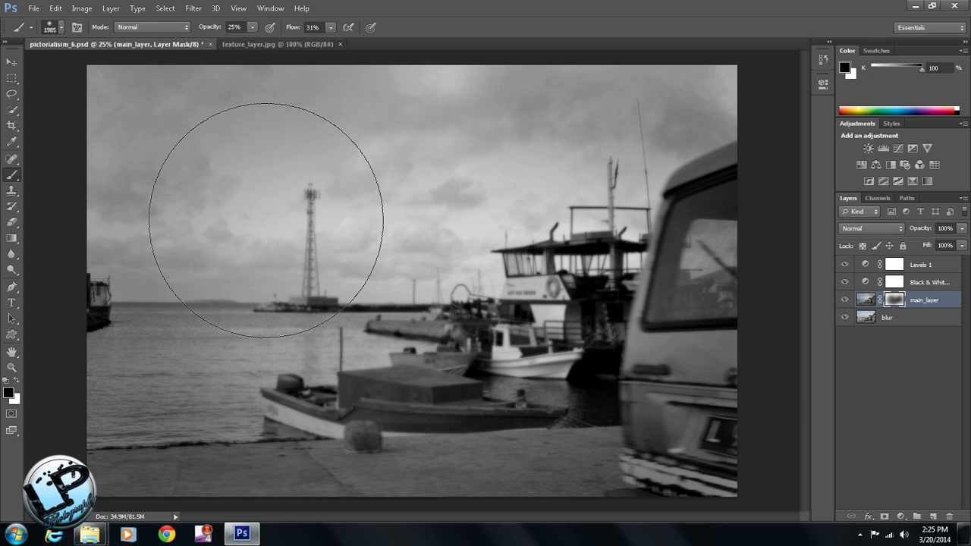
{"action": "left_click", "coordinate": [239, 44]}
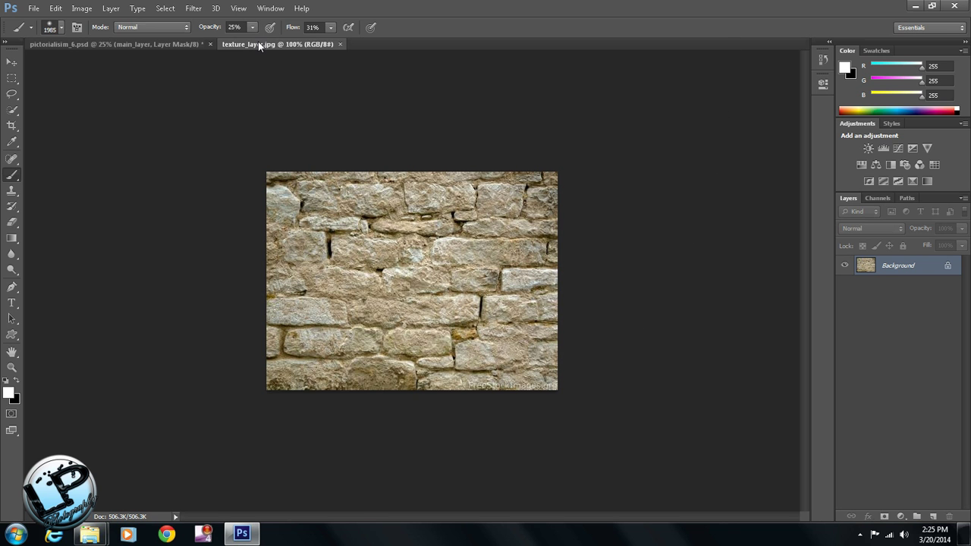
Float the texture window and Move-drag the stone texture into the harbour photo.
{"action": "left_click_drag", "start_coordinate": [258, 44], "coordinate": [262, 67]}
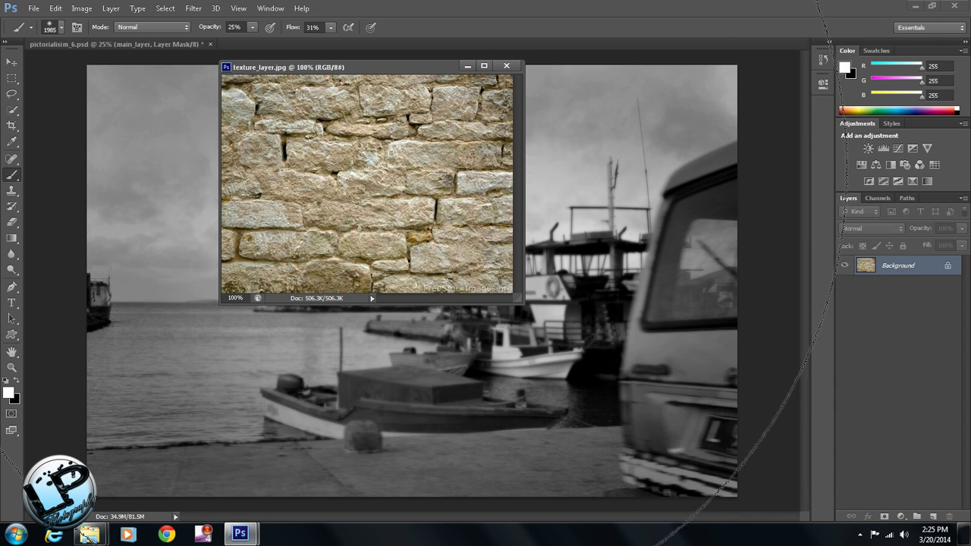
{"action": "left_click_drag", "start_coordinate": [340, 66], "coordinate": [636, 93]}
{"action": "left_click", "coordinate": [11, 61]}
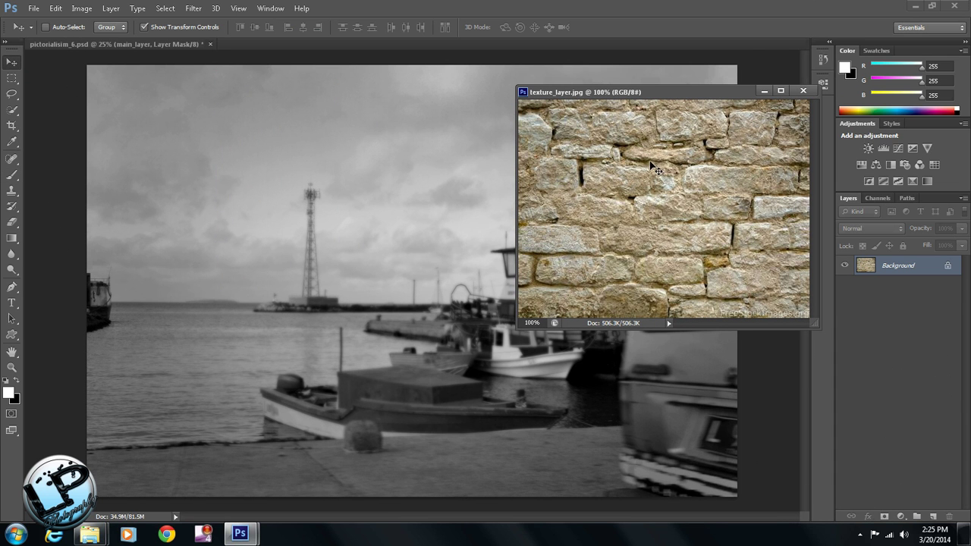
{"action": "left_click_drag", "start_coordinate": [651, 173], "coordinate": [385, 243]}
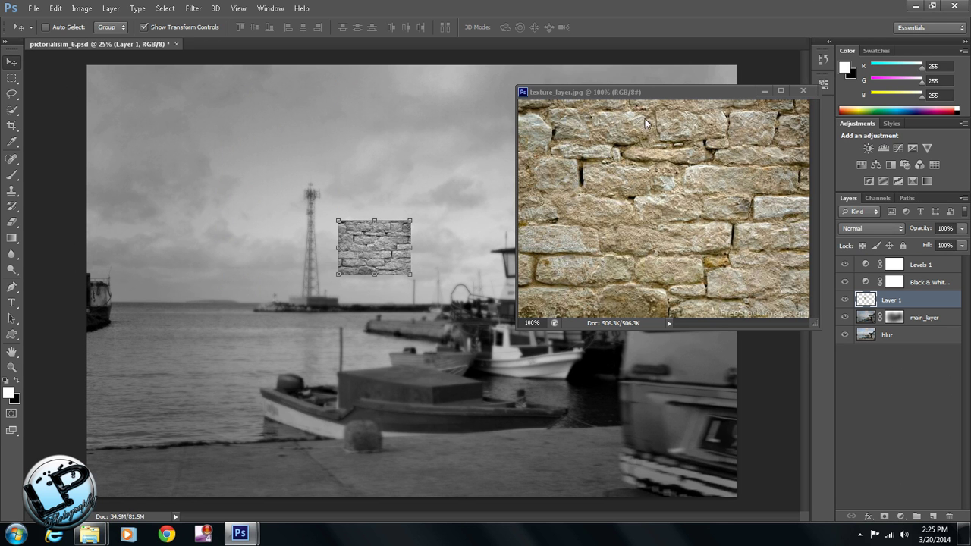
Redock the texture window, move Layer 1 to the top and rename it texture_layer.
{"action": "left_click", "coordinate": [627, 94]}
{"action": "left_click_drag", "start_coordinate": [627, 94], "coordinate": [141, 45]}
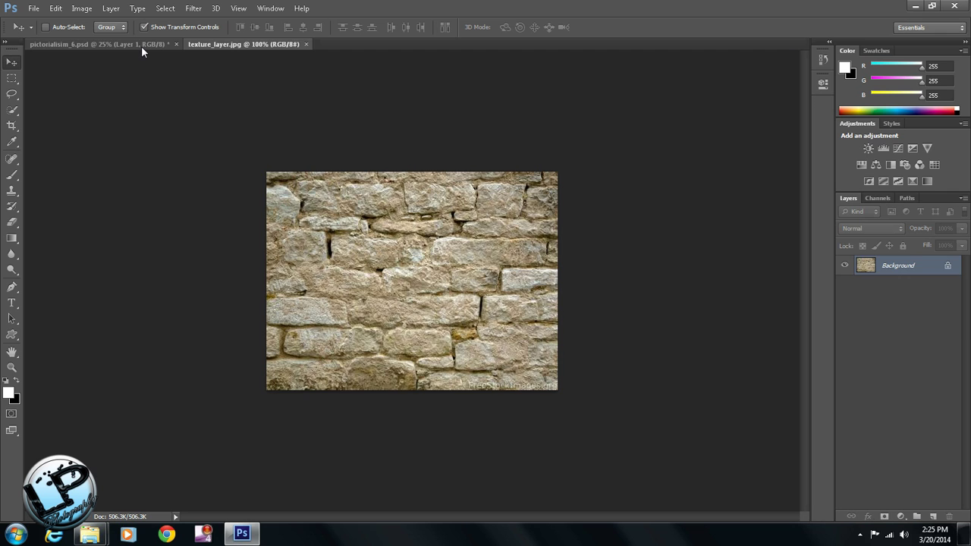
{"action": "left_click", "coordinate": [139, 47]}
{"action": "left_click_drag", "start_coordinate": [899, 304], "coordinate": [893, 264]}
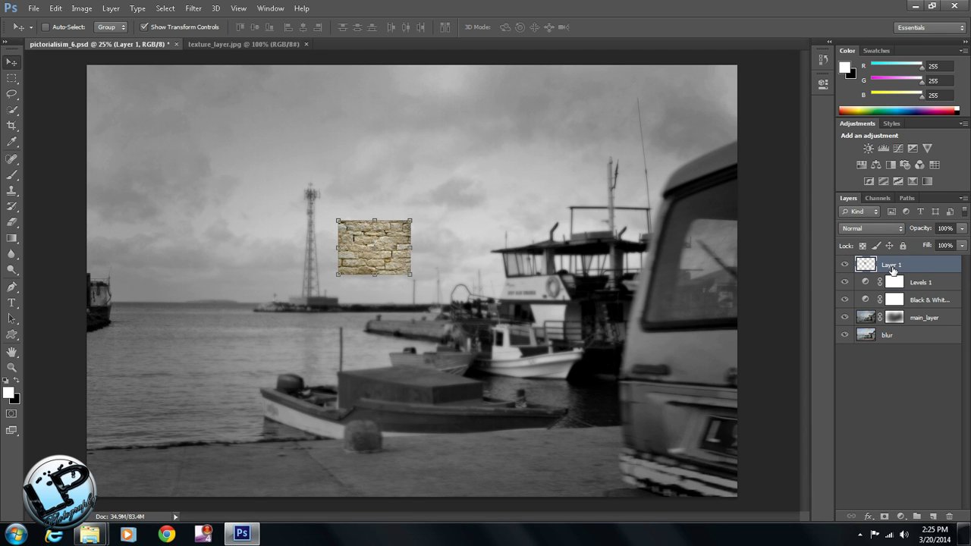
{"action": "double_click", "coordinate": [892, 264]}
{"action": "type", "text": "texture_l"}
Confirm the texture_layer name and scale the texture up to cover the whole photo.
{"action": "left_click", "coordinate": [913, 390]}
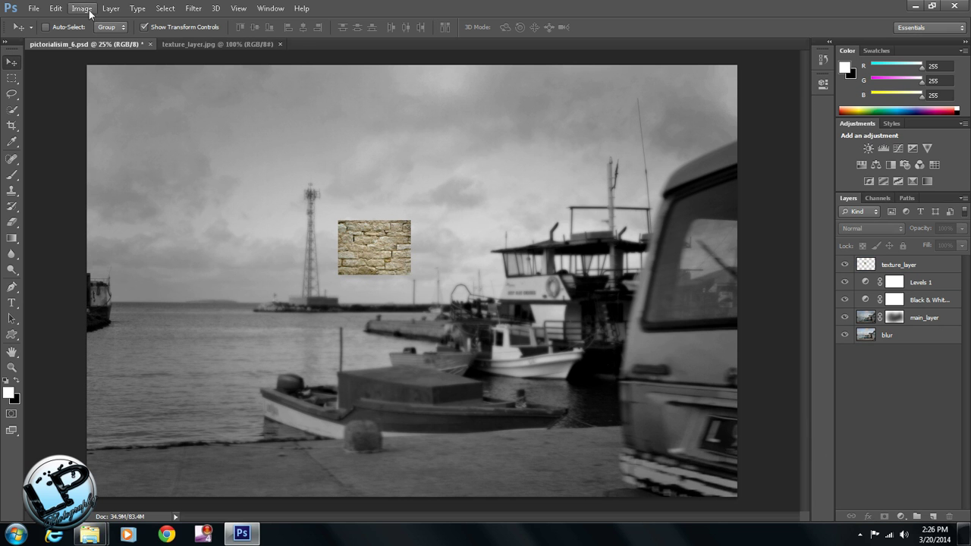
{"action": "left_click", "coordinate": [397, 261]}
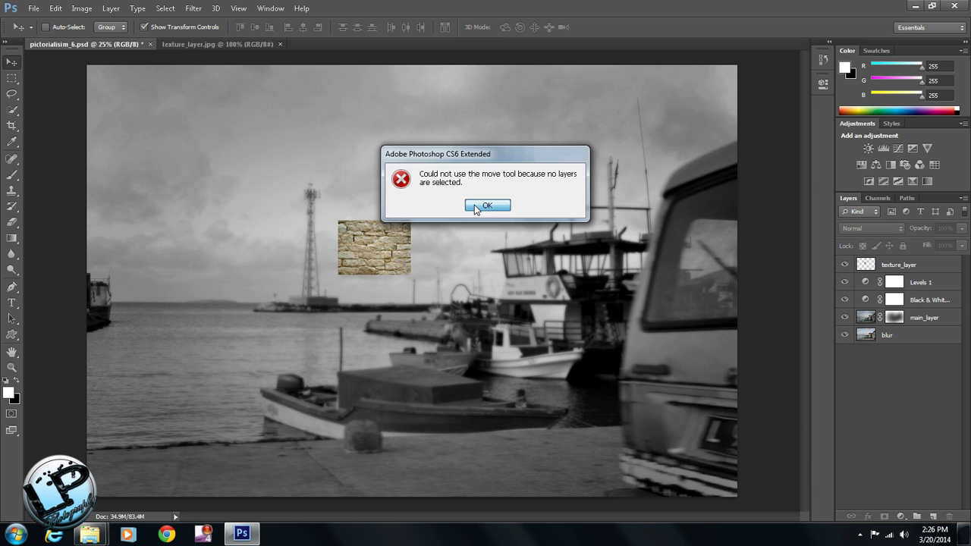
{"action": "left_click", "coordinate": [487, 205]}
{"action": "left_click", "coordinate": [862, 261]}
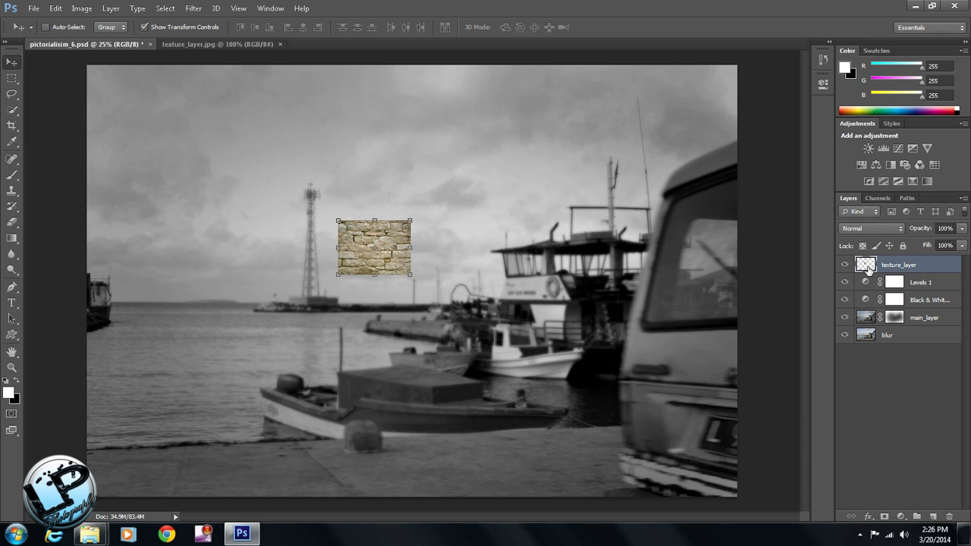
{"action": "left_click_drag", "start_coordinate": [414, 221], "coordinate": [757, 52]}
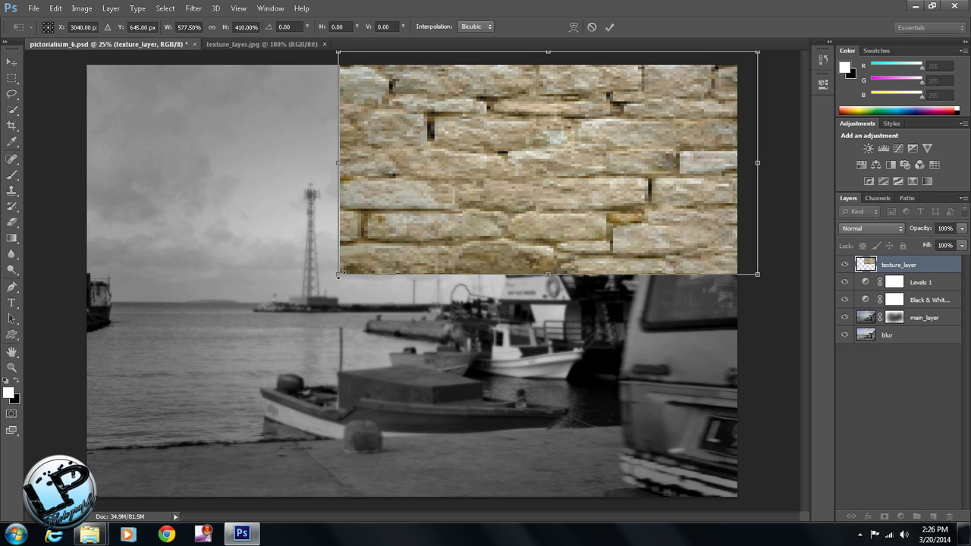
{"action": "left_click_drag", "start_coordinate": [339, 274], "coordinate": [65, 513]}
{"action": "left_click", "coordinate": [10, 65]}
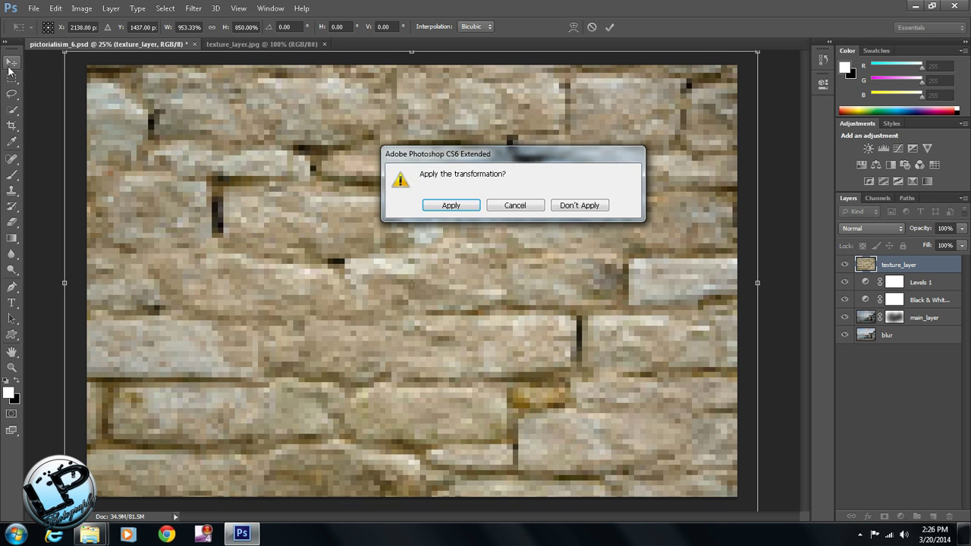
{"action": "left_click", "coordinate": [451, 206]}
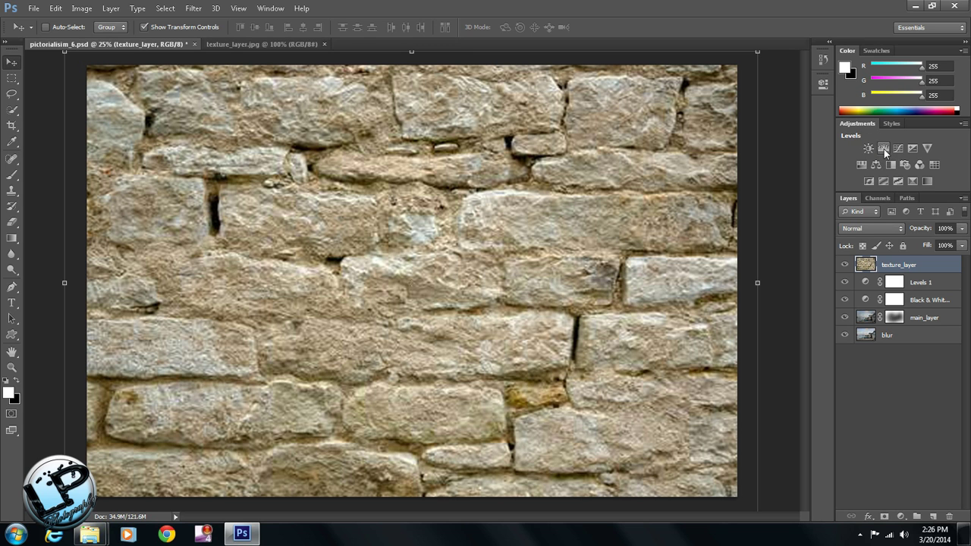
Add a Brightness/Contrast adjustment with contrast 40 above the texture.
{"action": "left_click", "coordinate": [871, 150]}
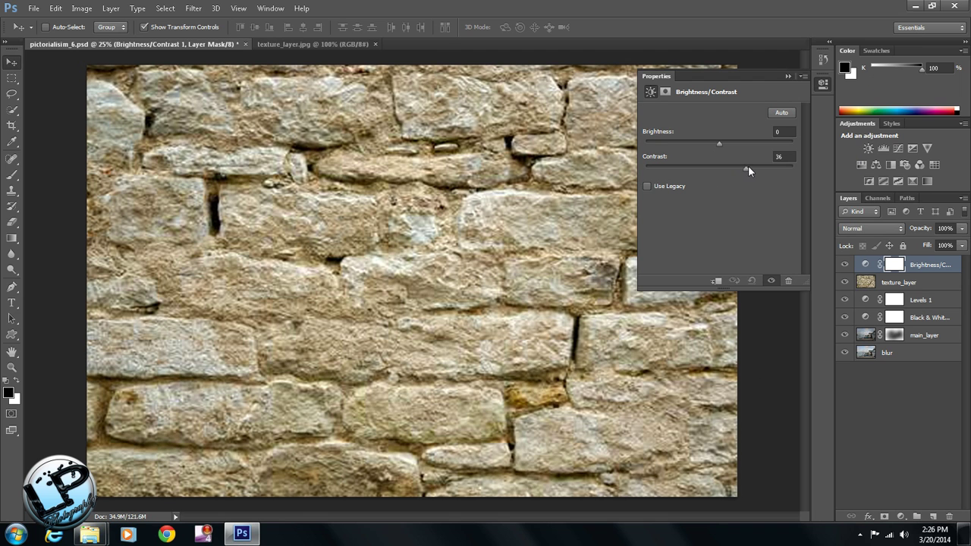
{"action": "left_click_drag", "start_coordinate": [747, 167], "coordinate": [750, 167]}
{"action": "left_click", "coordinate": [787, 76]}
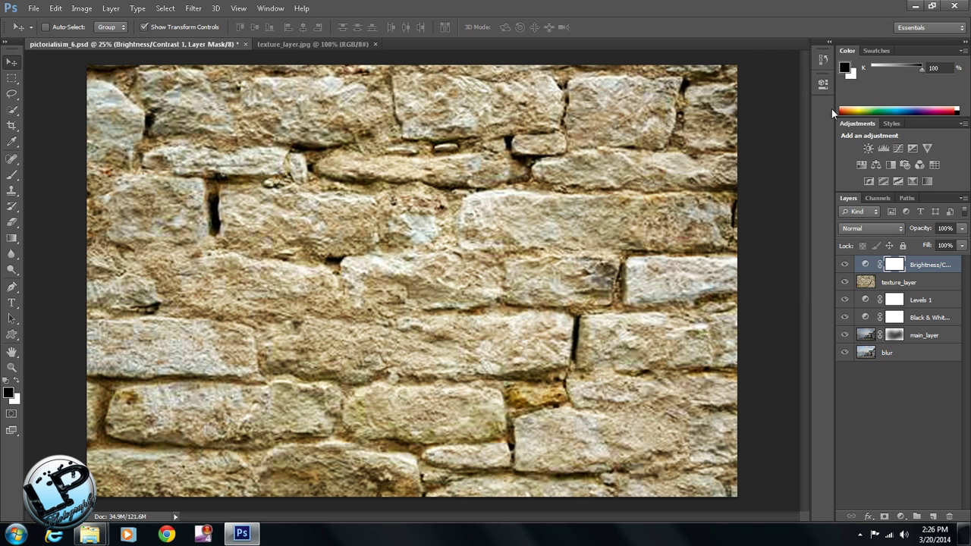
Add a Levels adjustment with midtones at 0.65, then select texture_layer.
{"action": "left_click", "coordinate": [884, 149]}
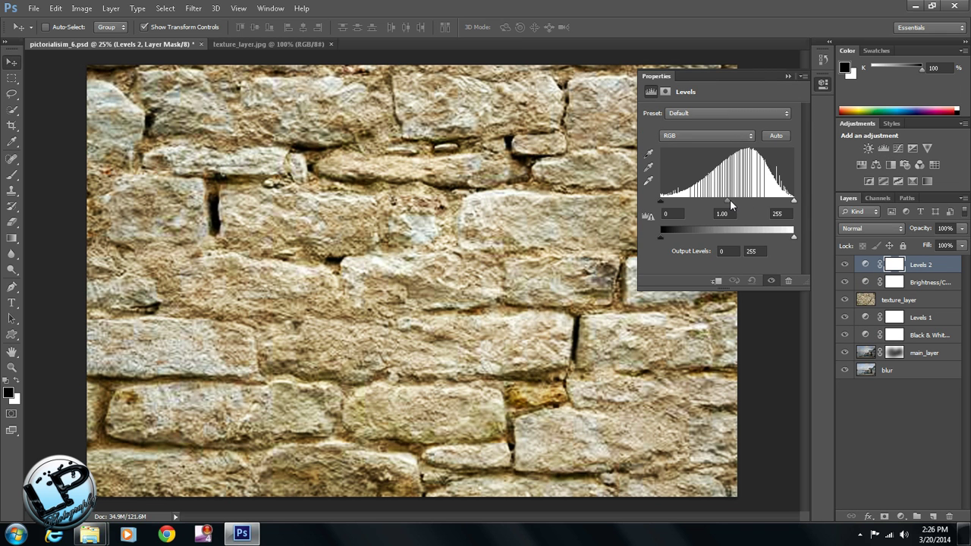
{"action": "left_click_drag", "start_coordinate": [730, 201], "coordinate": [739, 201]}
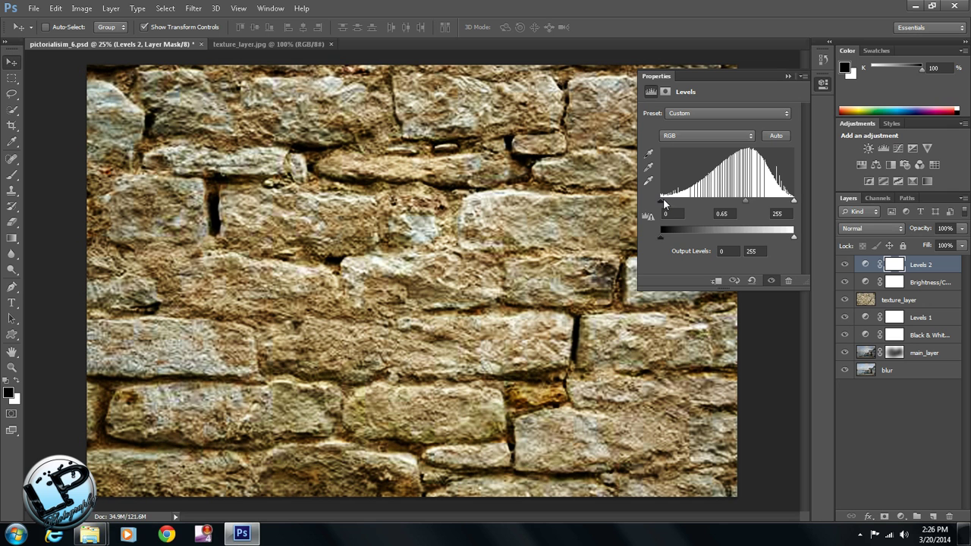
{"action": "left_click", "coordinate": [788, 77]}
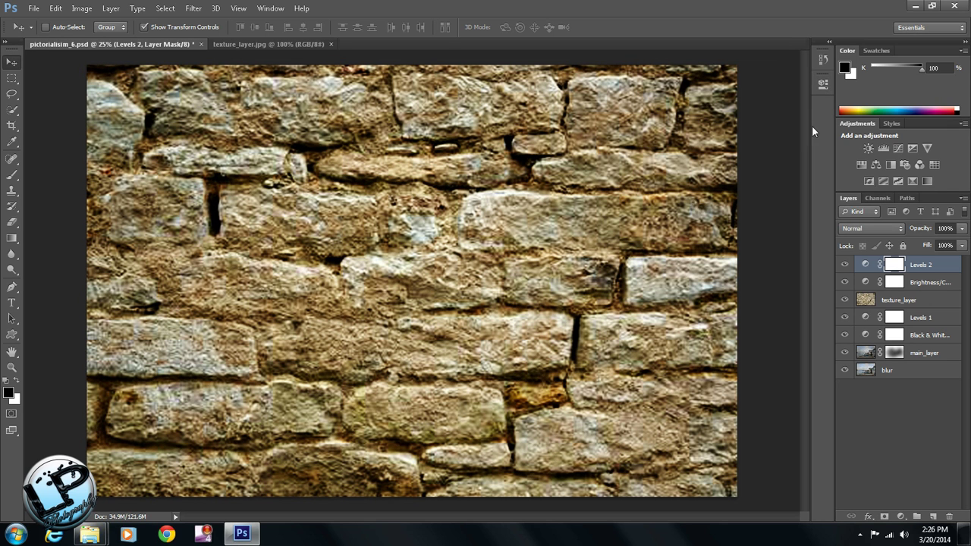
{"action": "left_click", "coordinate": [876, 305]}
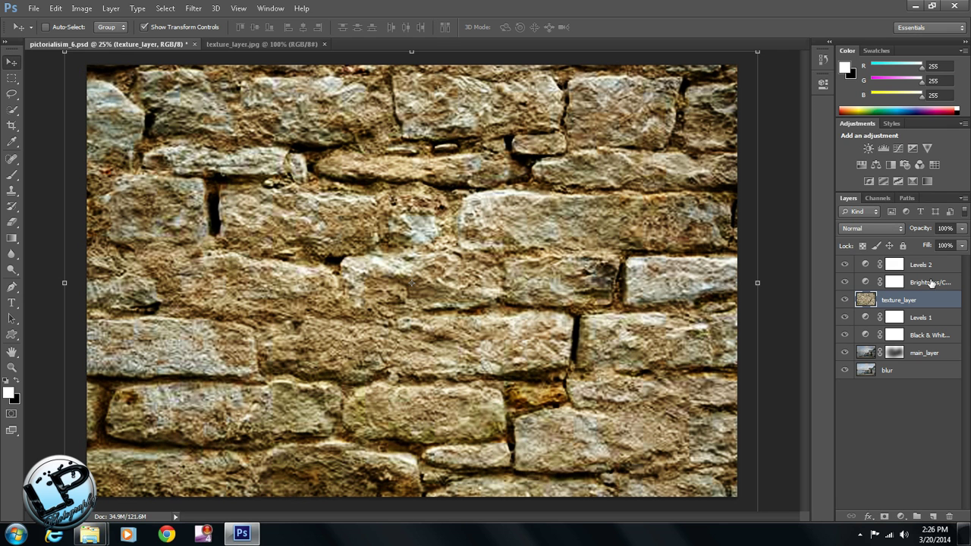
Move texture_layer, Brightness/Contrast 1 and Levels 2 below the blur layer.
{"action": "left_click", "coordinate": [931, 285], "text": "shift"}
{"action": "left_click", "coordinate": [926, 266], "text": "shift"}
{"action": "left_click_drag", "start_coordinate": [925, 265], "coordinate": [930, 402]}
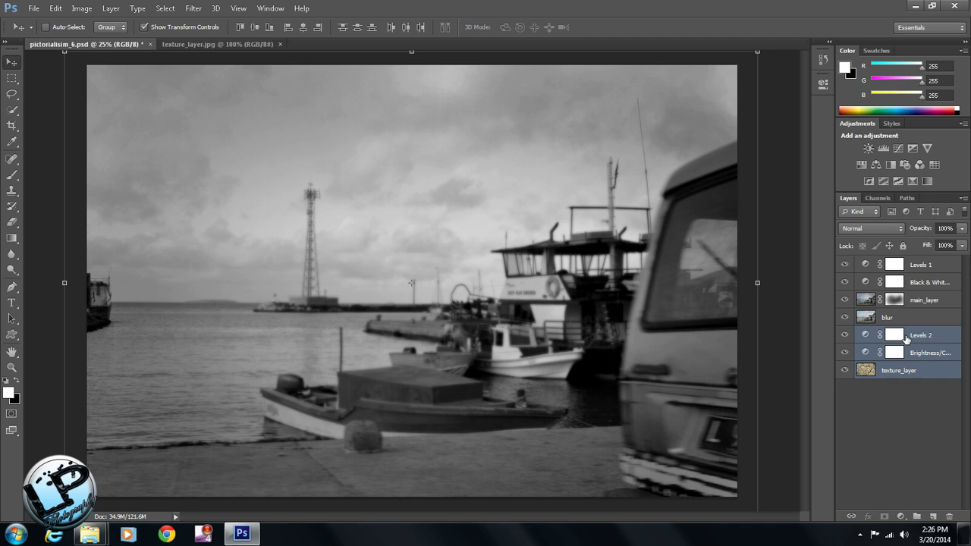
{"action": "left_click", "coordinate": [928, 448]}
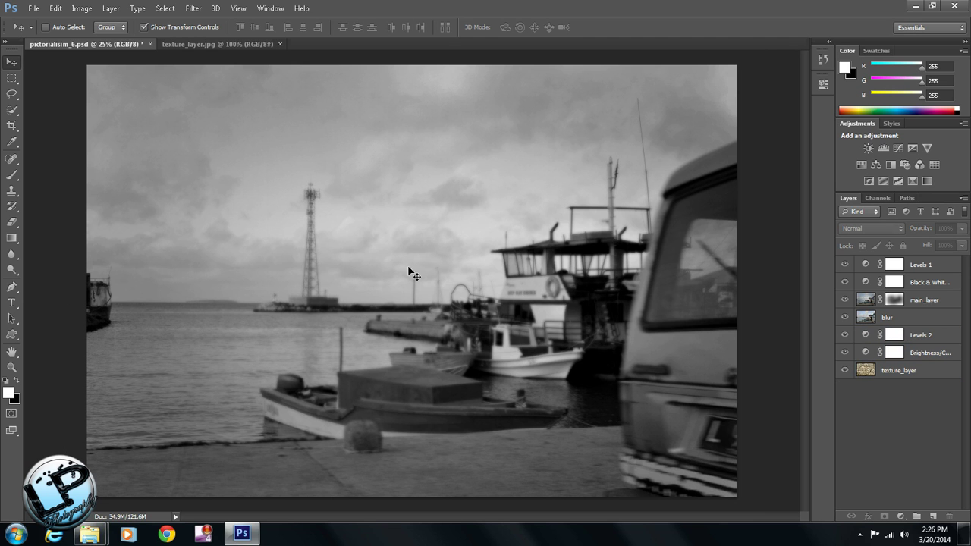
Set the blur layer's opacity to 69% in Blending Options, keeping Normal mode.
{"action": "left_click", "coordinate": [869, 319]}
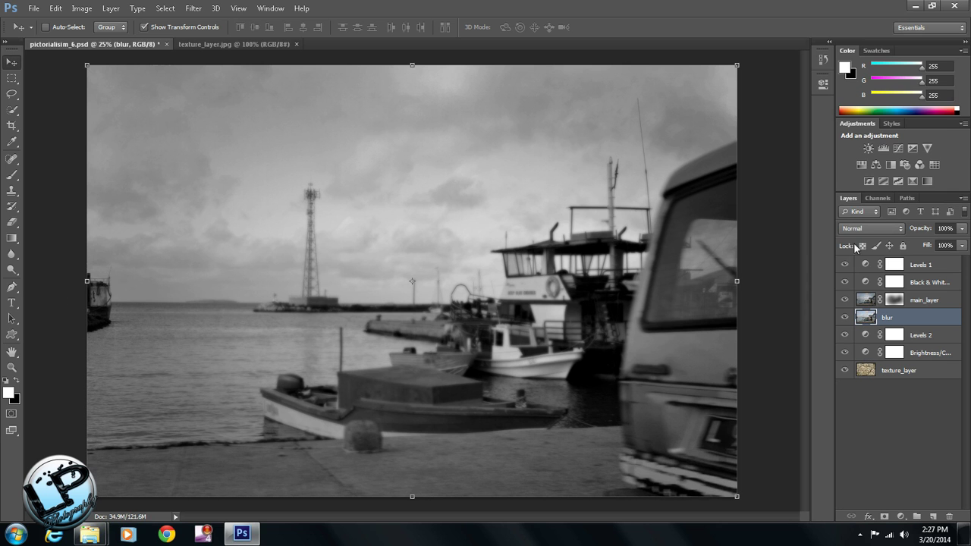
{"action": "right_click", "coordinate": [866, 314]}
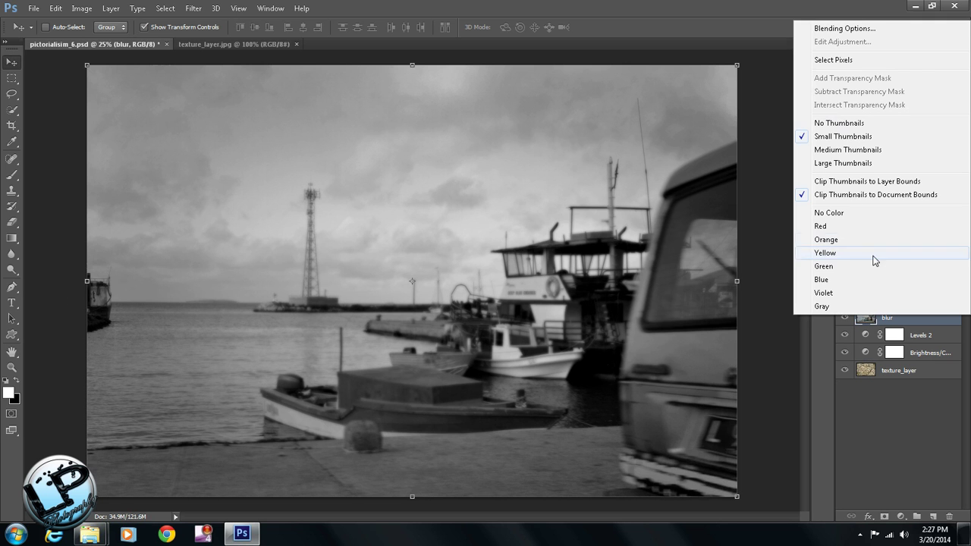
{"action": "left_click", "coordinate": [819, 28]}
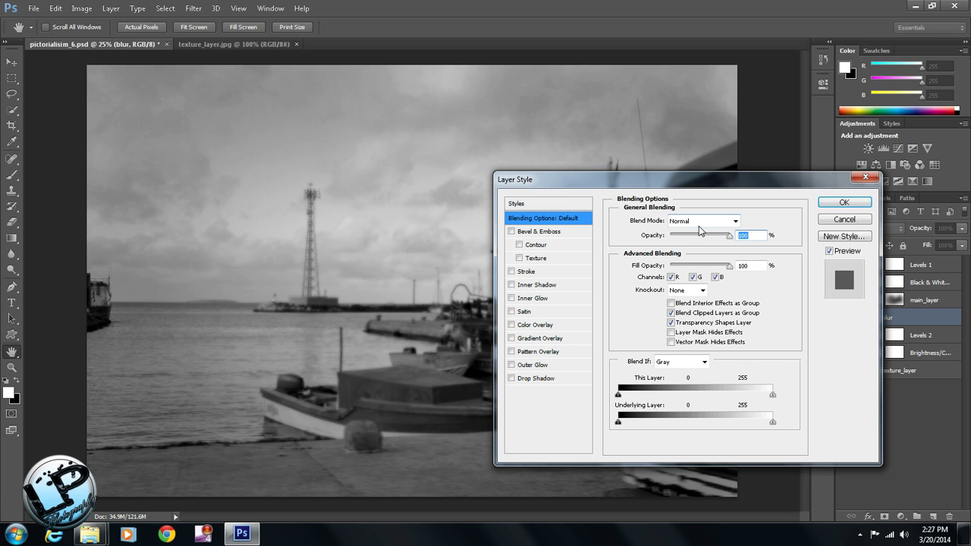
{"action": "left_click", "coordinate": [699, 222]}
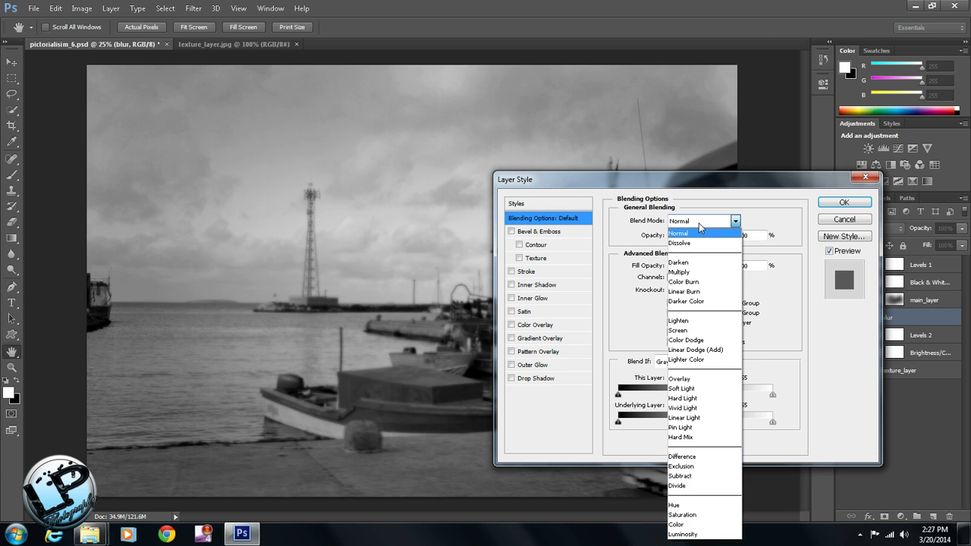
{"action": "left_click", "coordinate": [699, 223]}
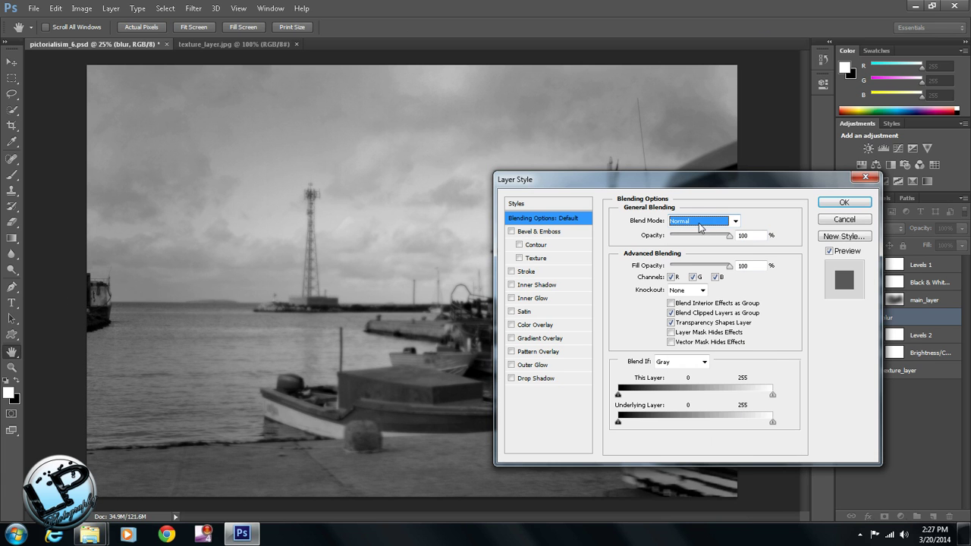
{"action": "left_click", "coordinate": [695, 224]}
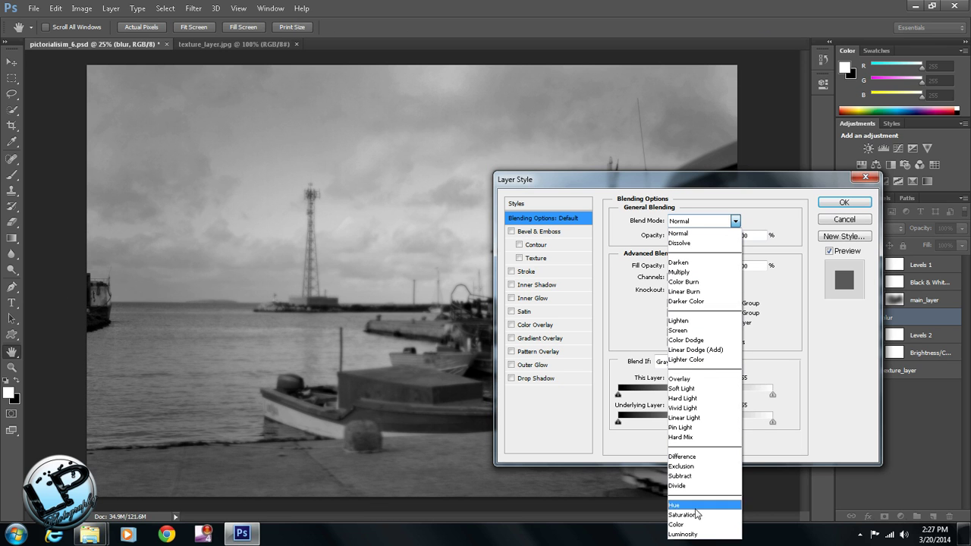
{"action": "left_click", "coordinate": [696, 211]}
{"action": "left_click", "coordinate": [709, 236]}
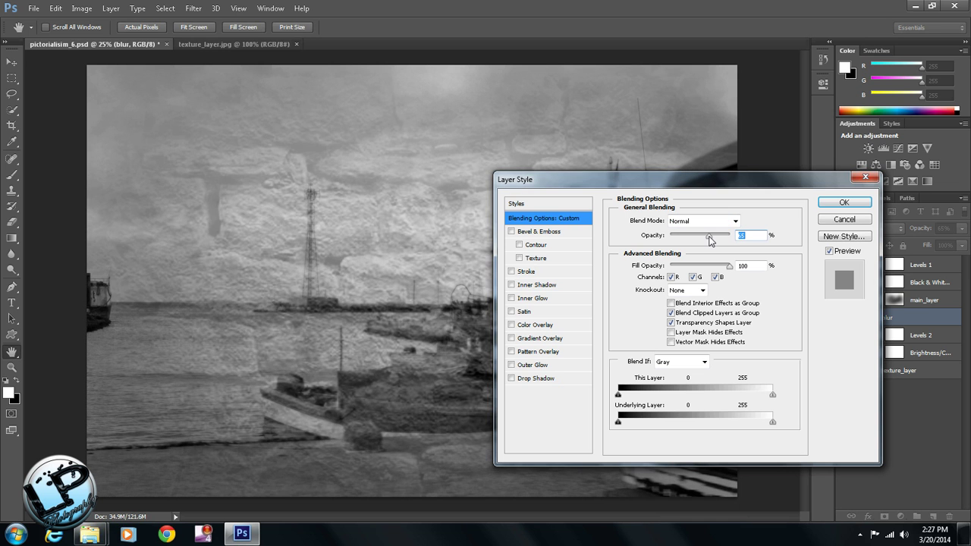
{"action": "left_click_drag", "start_coordinate": [721, 180], "coordinate": [813, 155]}
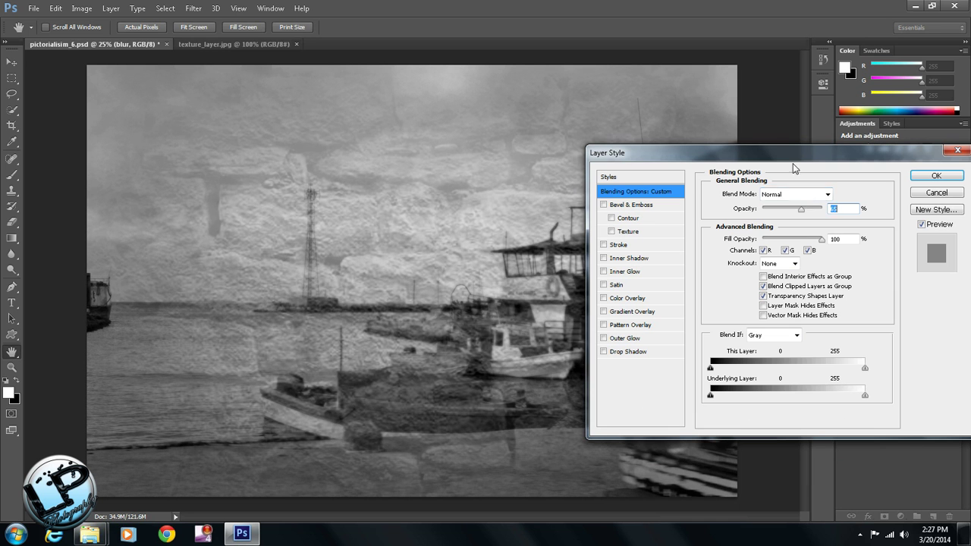
{"action": "mouse_move", "coordinate": [802, 213]}
{"action": "left_mouse_down"}
{"action": "mouse_move", "coordinate": [817, 216]}
{"action": "mouse_move", "coordinate": [798, 216]}
{"action": "mouse_move", "coordinate": [806, 219]}
{"action": "left_mouse_up"}
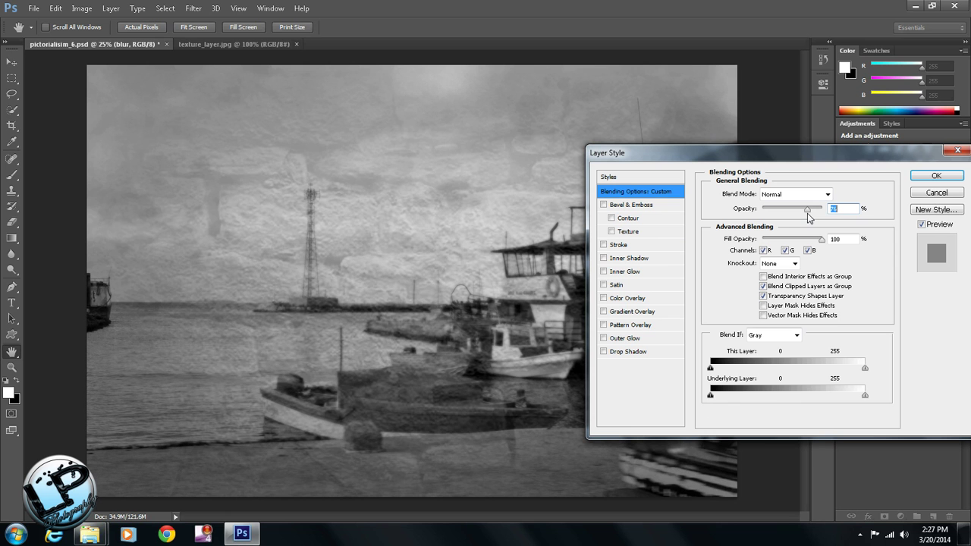
{"action": "left_click_drag", "start_coordinate": [807, 213], "coordinate": [805, 217]}
{"action": "left_click", "coordinate": [936, 175]}
{"action": "key", "text": "v"}
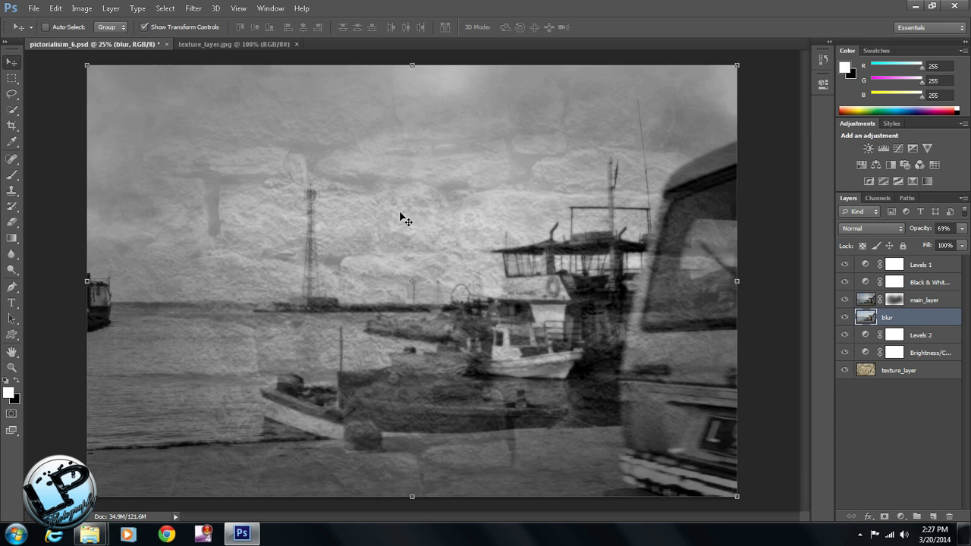
Apply a vertical Motion Blur to texture_layer at angle -90° and distance 147 pixels.
{"action": "left_click", "coordinate": [915, 443]}
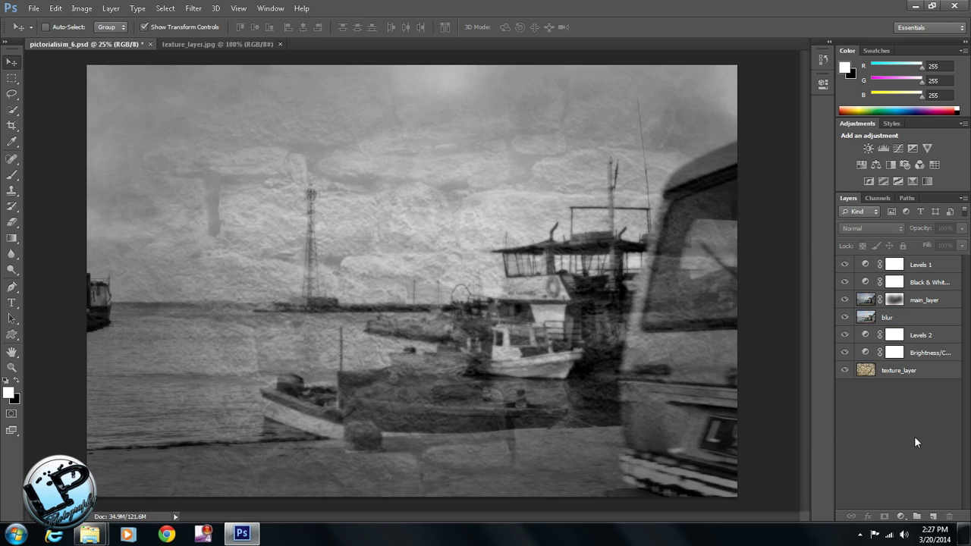
{"action": "left_click", "coordinate": [869, 372]}
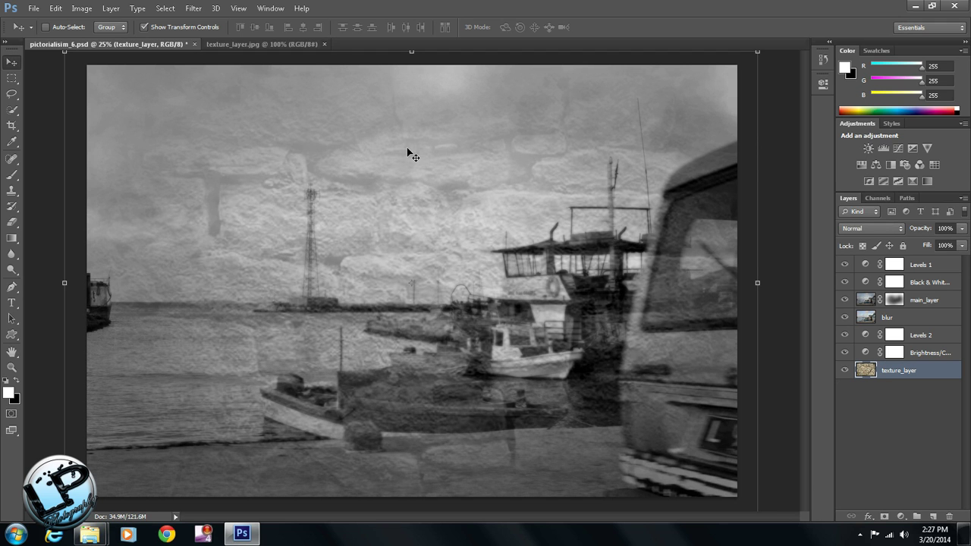
{"action": "left_click", "coordinate": [193, 8]}
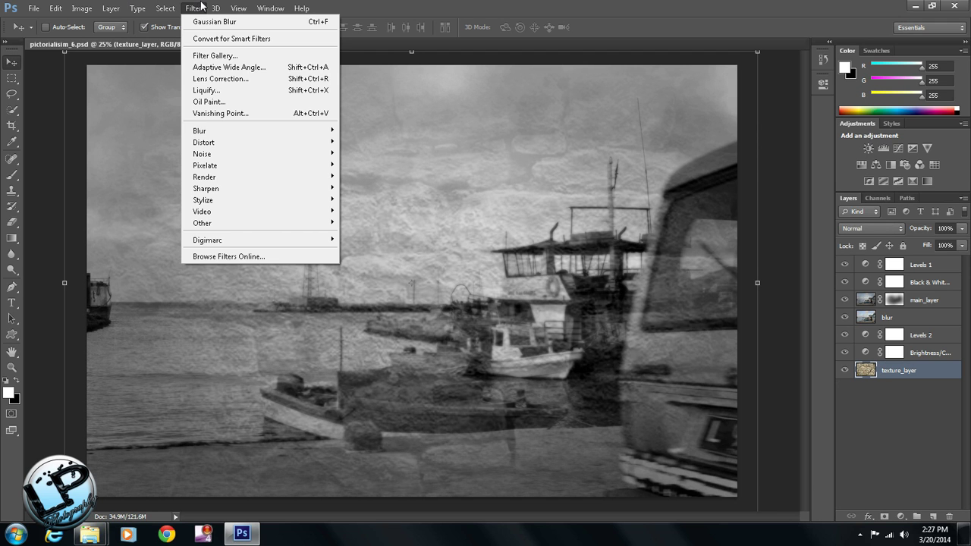
{"action": "mouse_move", "coordinate": [255, 139]}
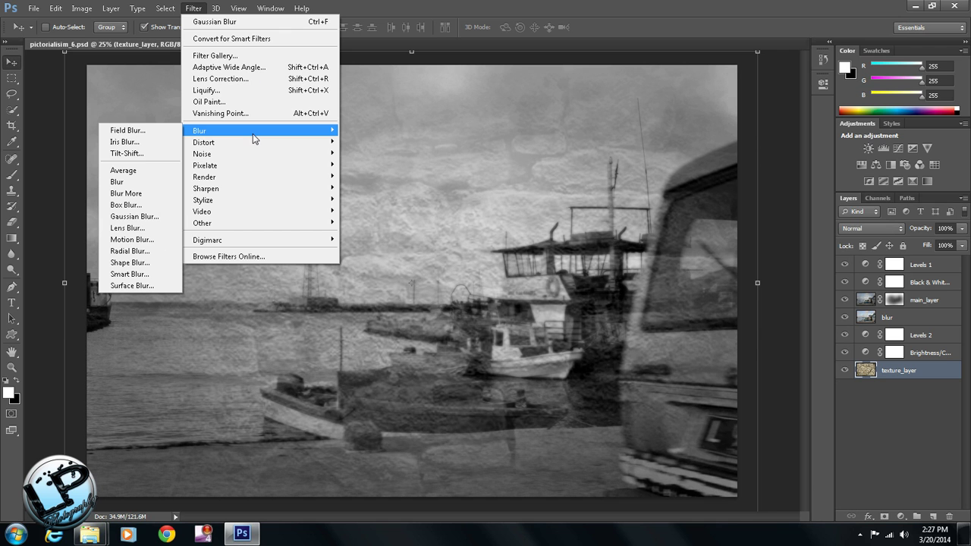
{"action": "left_click", "coordinate": [131, 239]}
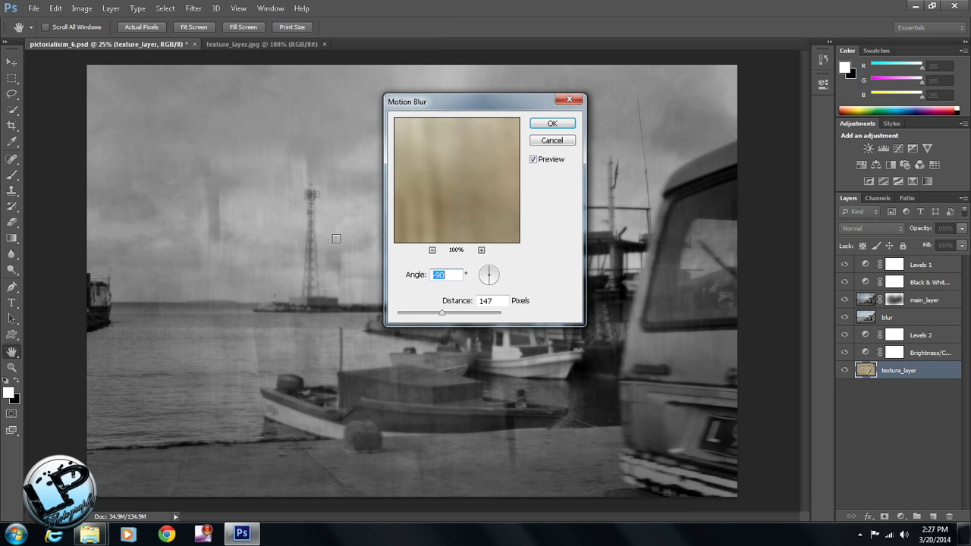
{"action": "left_click_drag", "start_coordinate": [433, 107], "coordinate": [652, 105]}
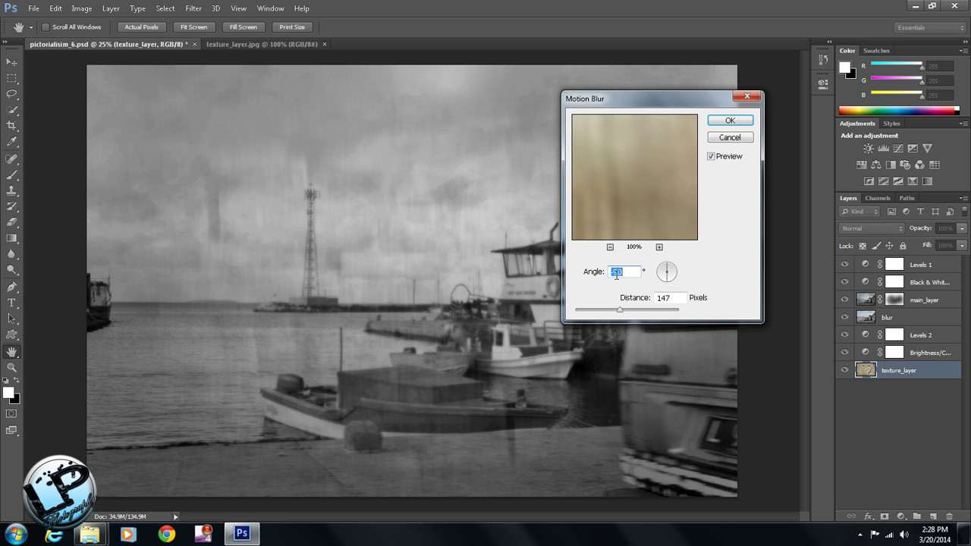
{"action": "mouse_move", "coordinate": [668, 278]}
{"action": "left_mouse_down"}
{"action": "mouse_move", "coordinate": [657, 273]}
{"action": "mouse_move", "coordinate": [667, 282]}
{"action": "left_mouse_up"}
{"action": "left_click", "coordinate": [726, 127]}
{"action": "key", "text": "v"}
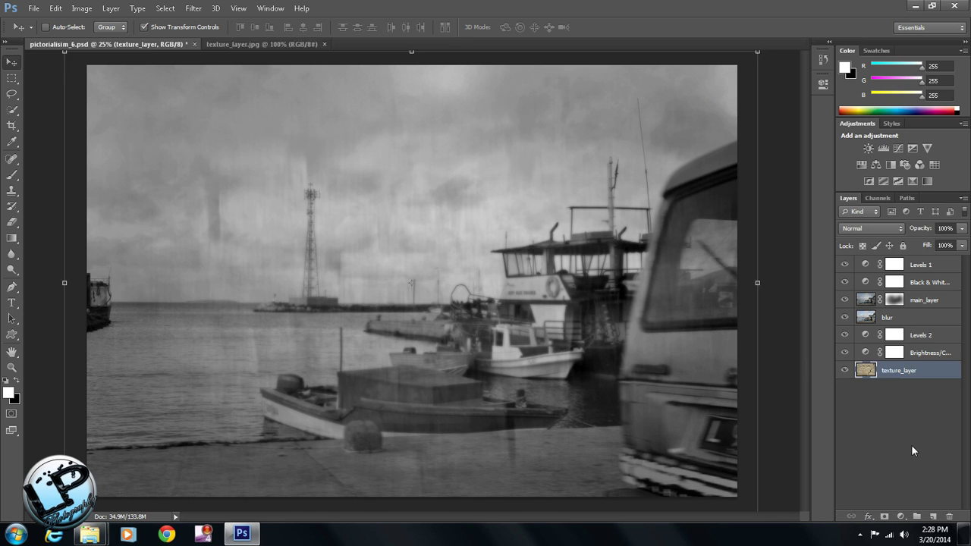
{"action": "left_click", "coordinate": [912, 444]}
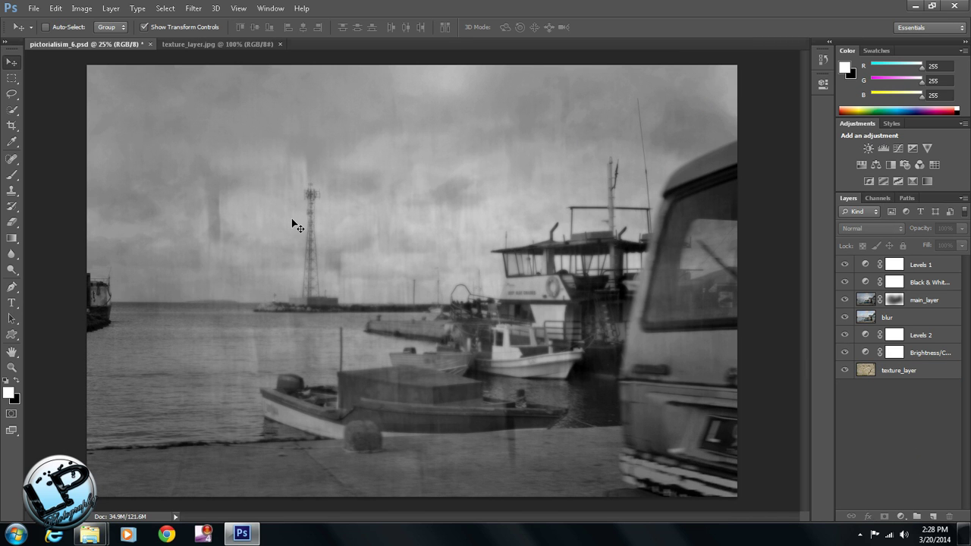